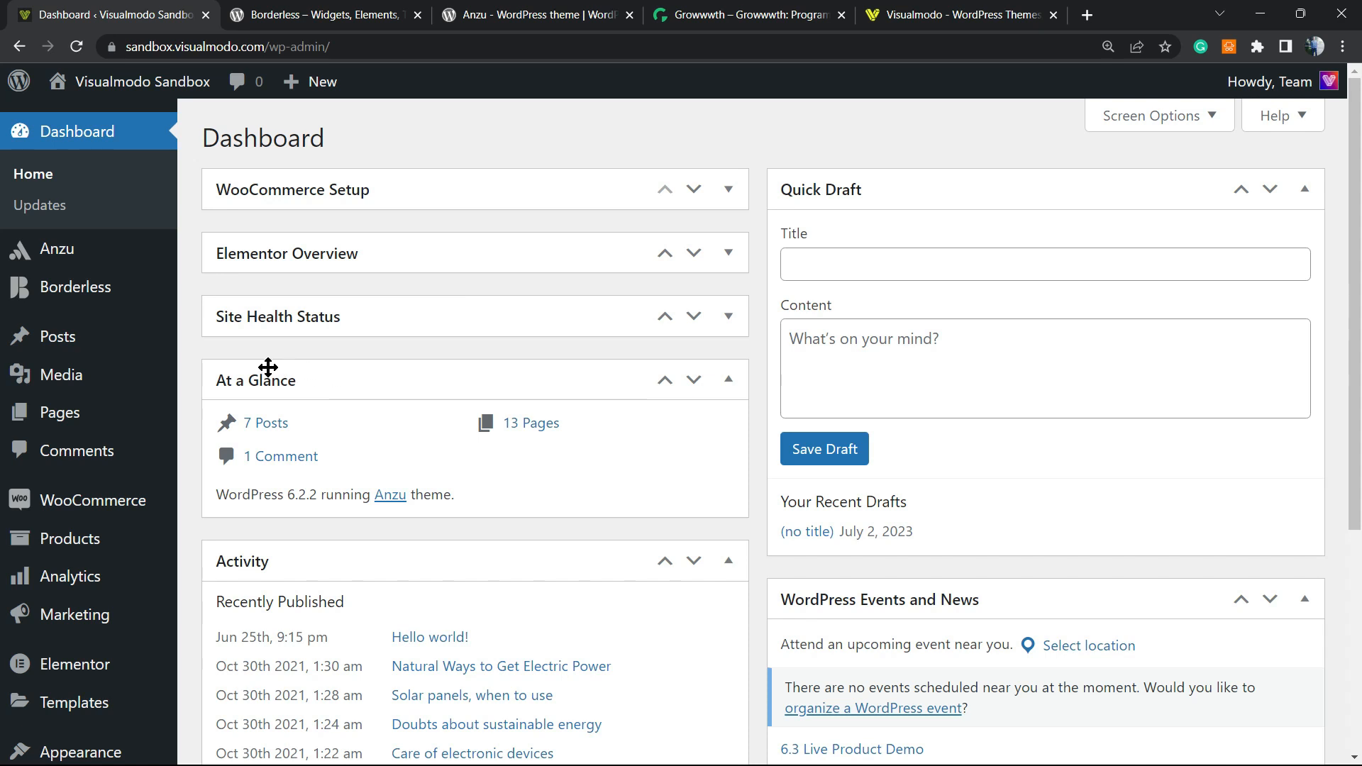
mouse_move(115, 672)
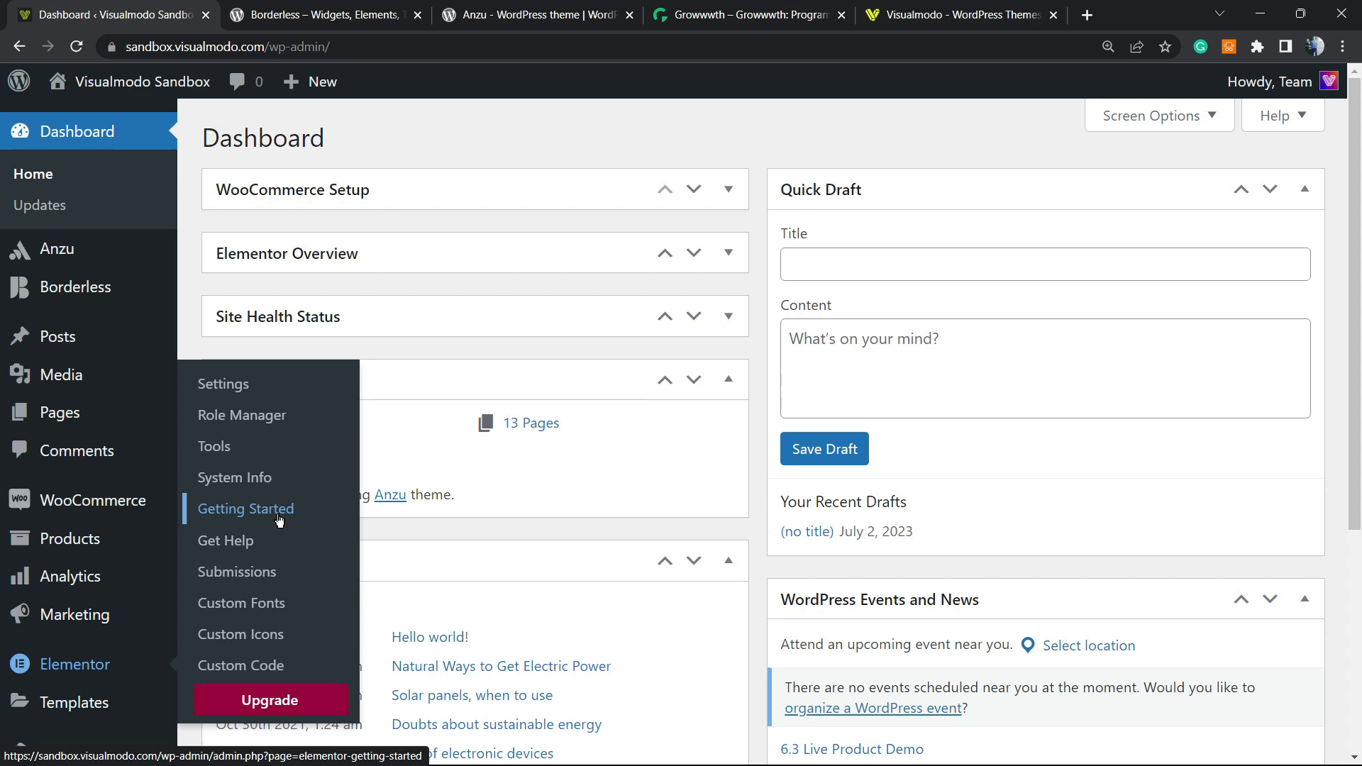
click(327, 15)
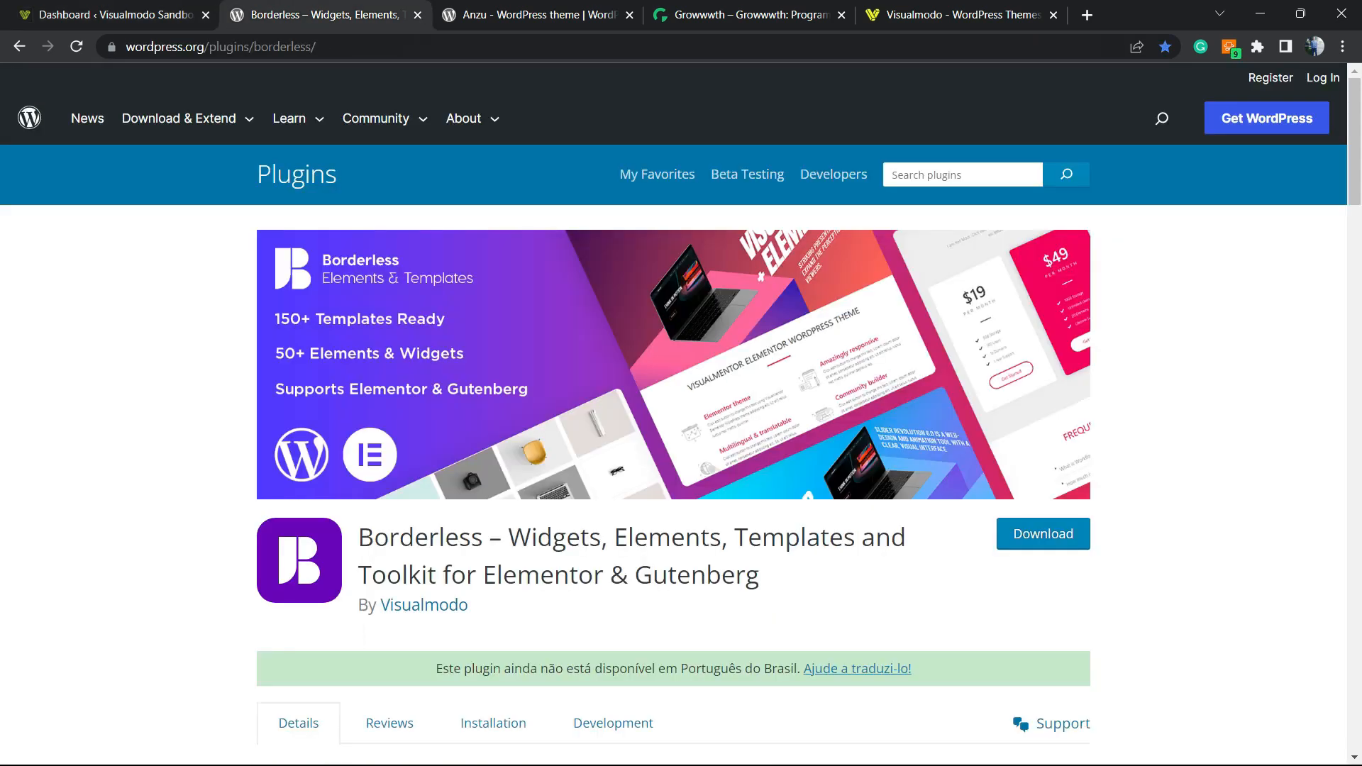
Open the sandbox site's front page in a new tab and start editing it with Elementor.
click(113, 15)
mouse_move(153, 88)
right_click(137, 120)
click(169, 134)
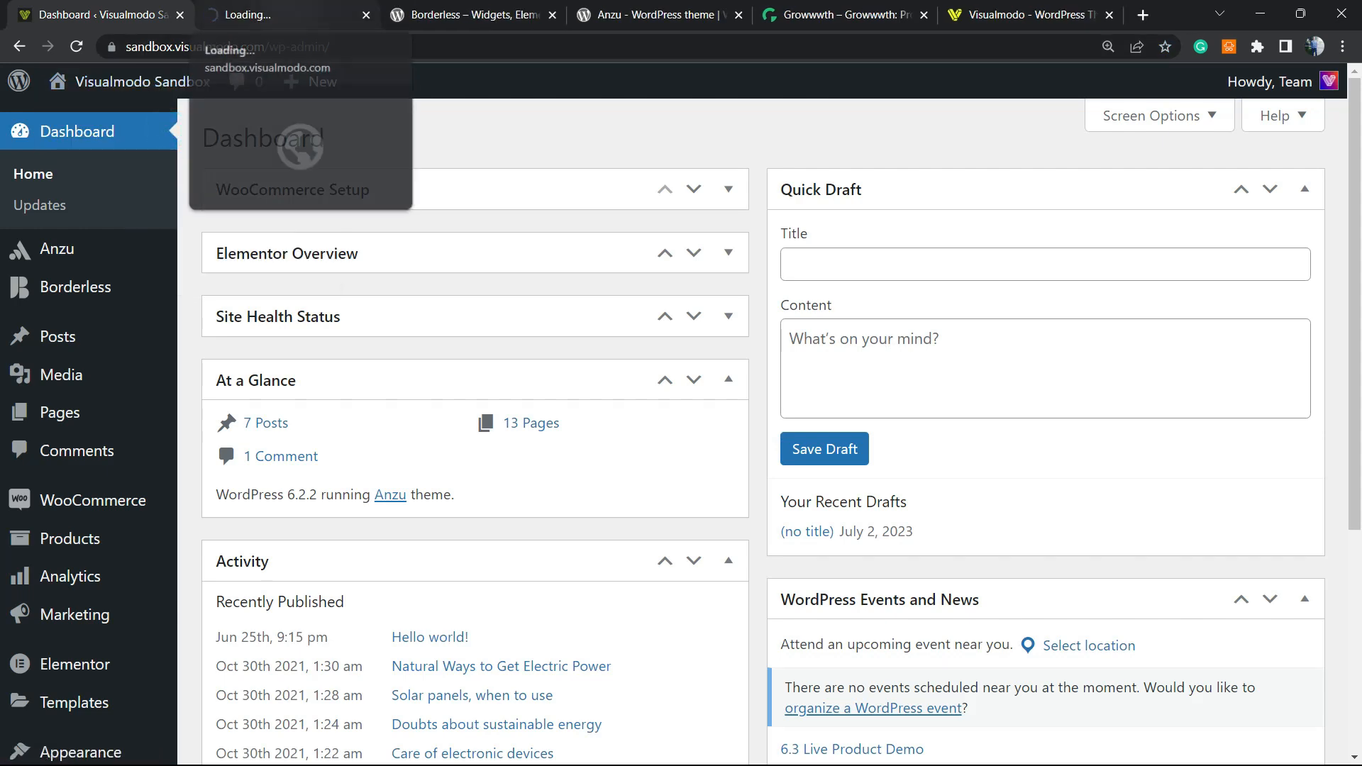
click(284, 14)
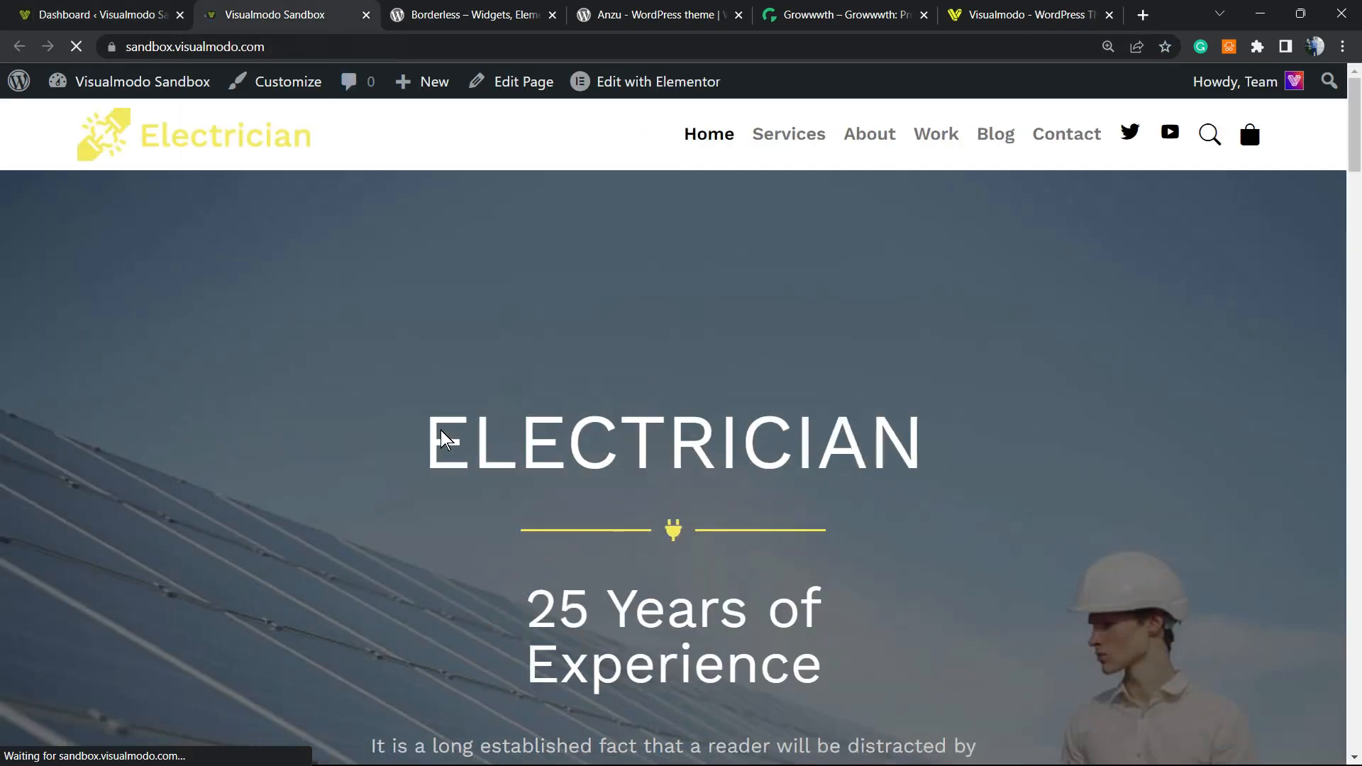
scroll(639, 284, down, 12)
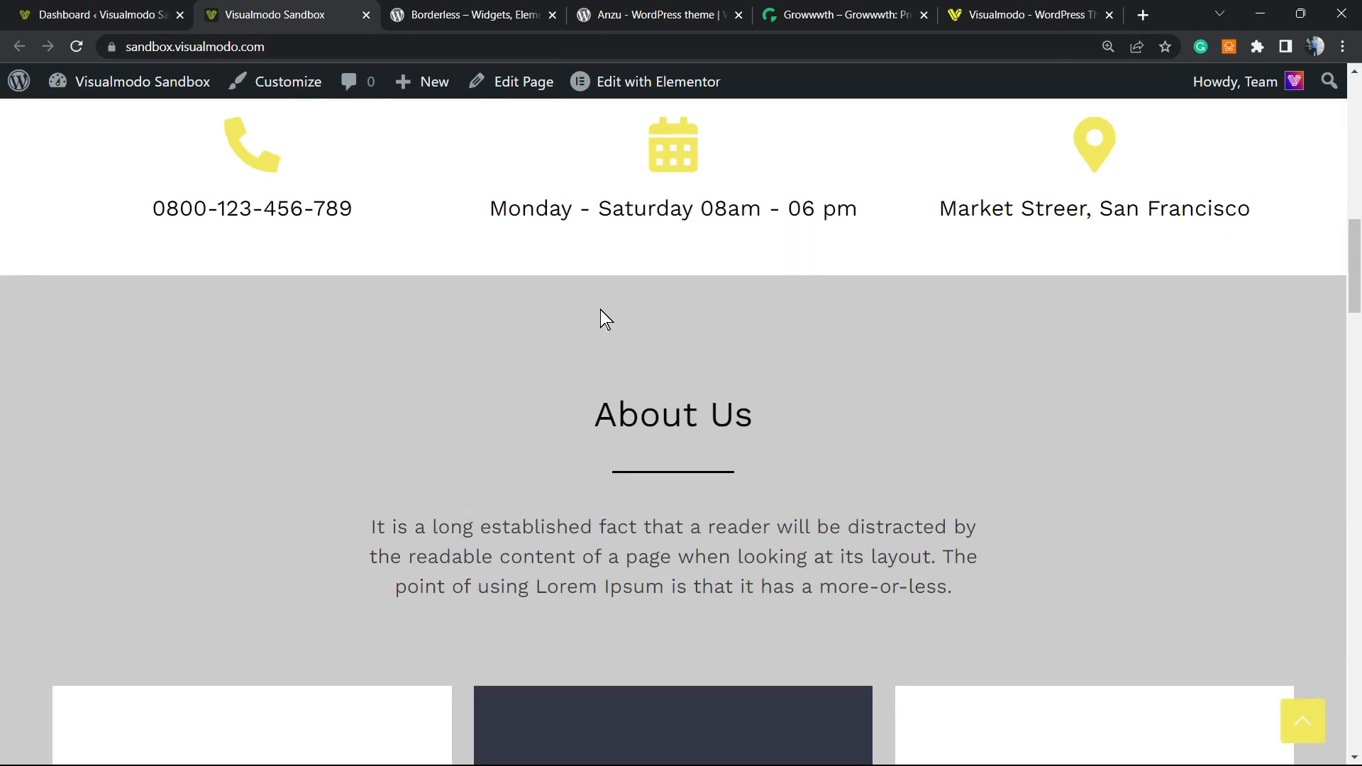
scroll(596, 313, up, 12)
click(615, 85)
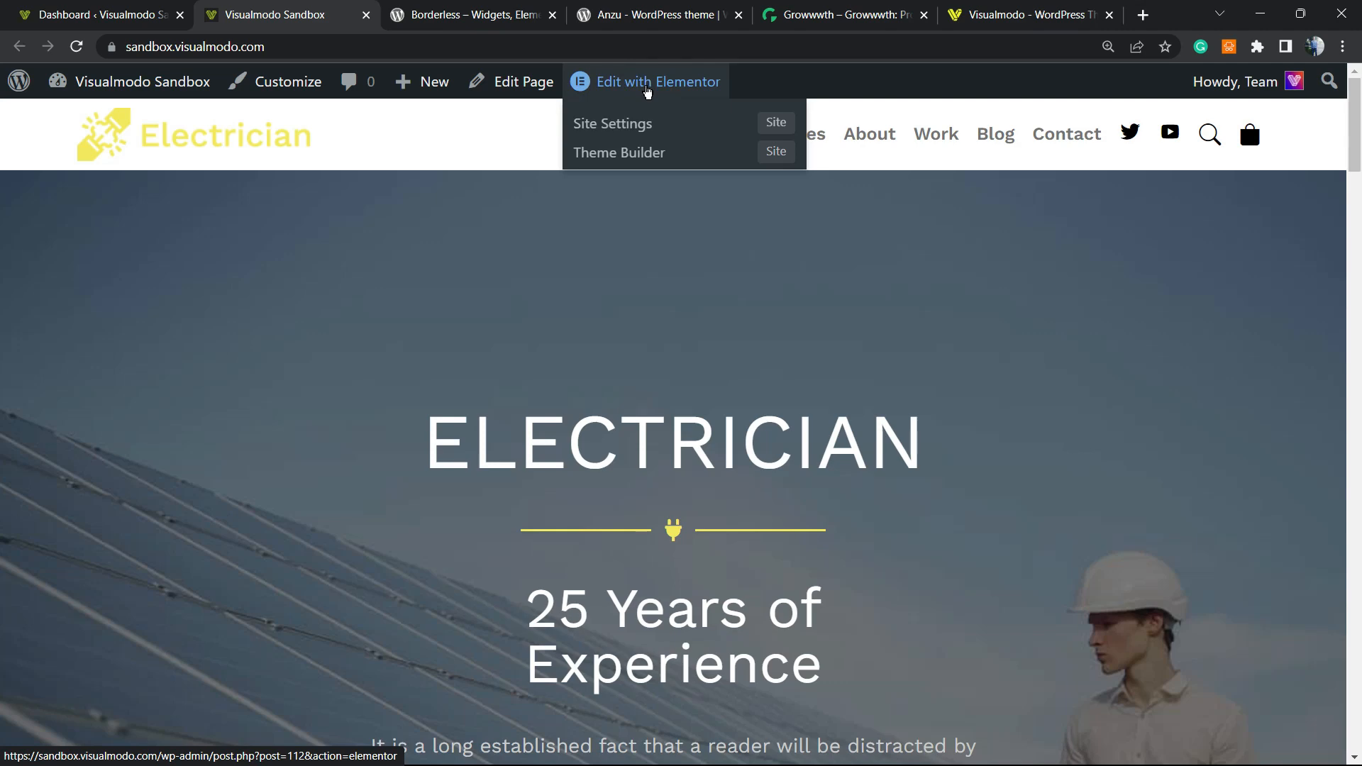
click(100, 14)
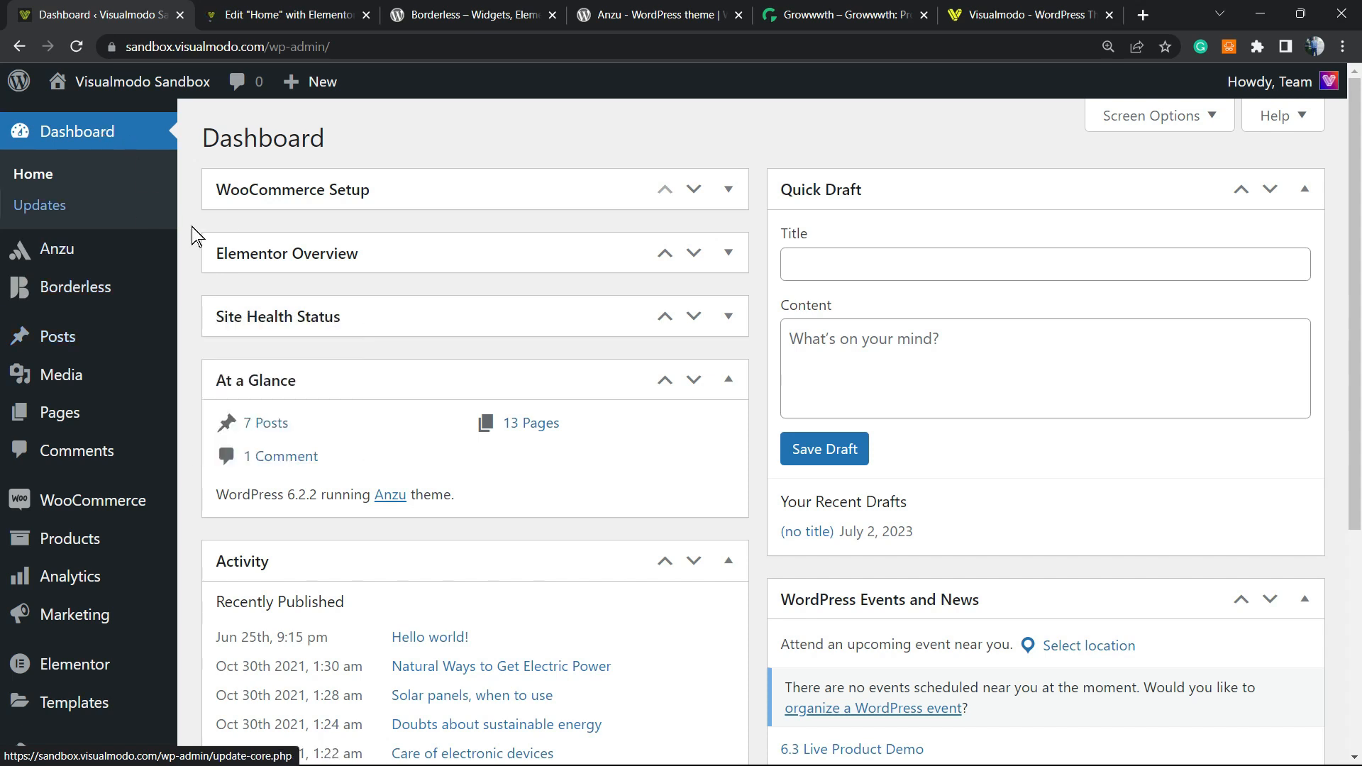
mouse_move(92, 412)
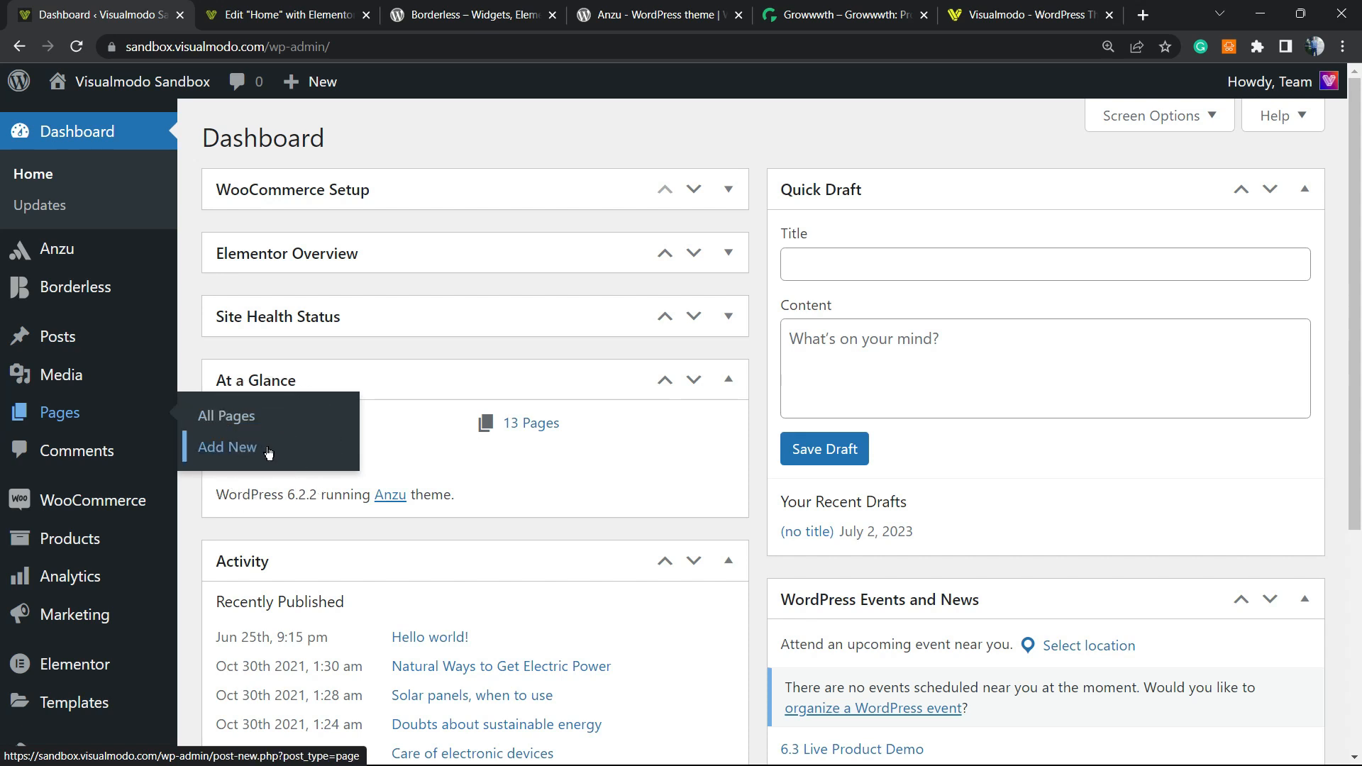
click(287, 14)
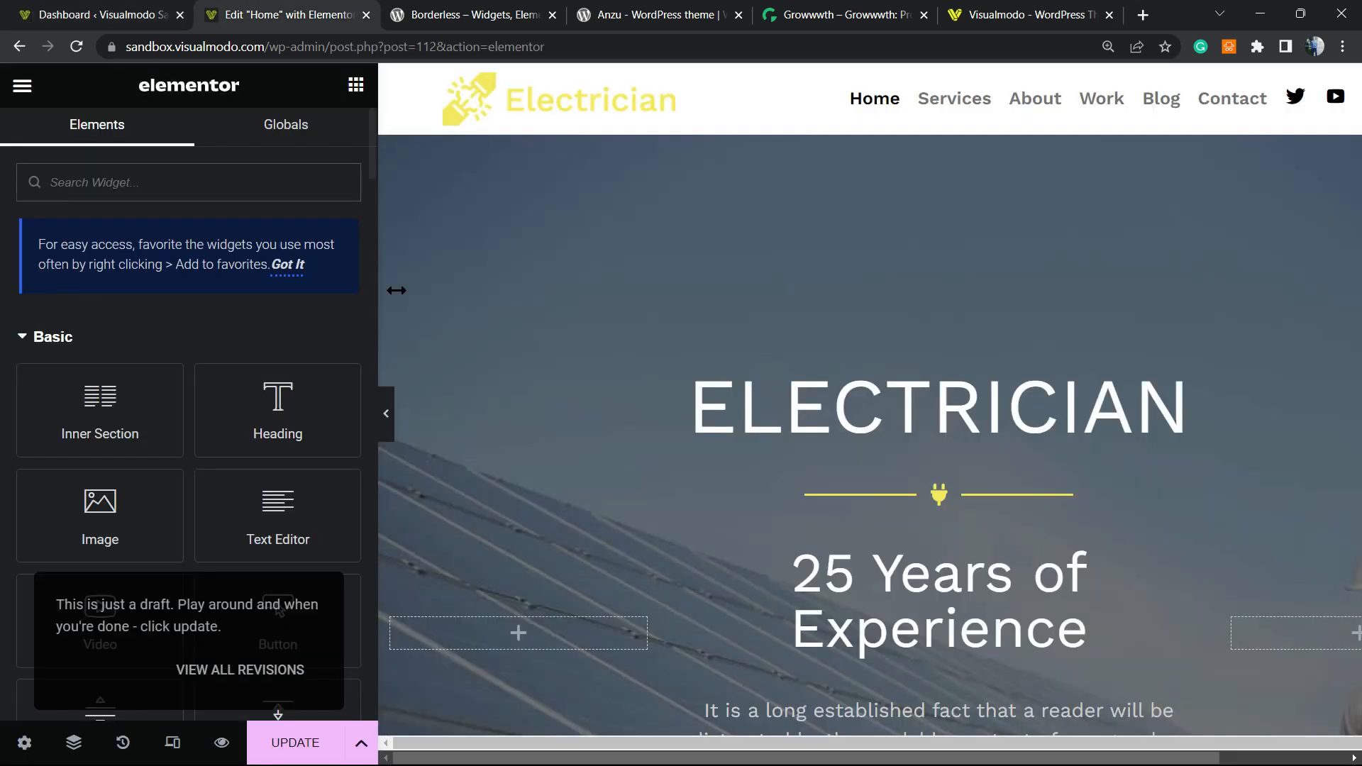
click(362, 742)
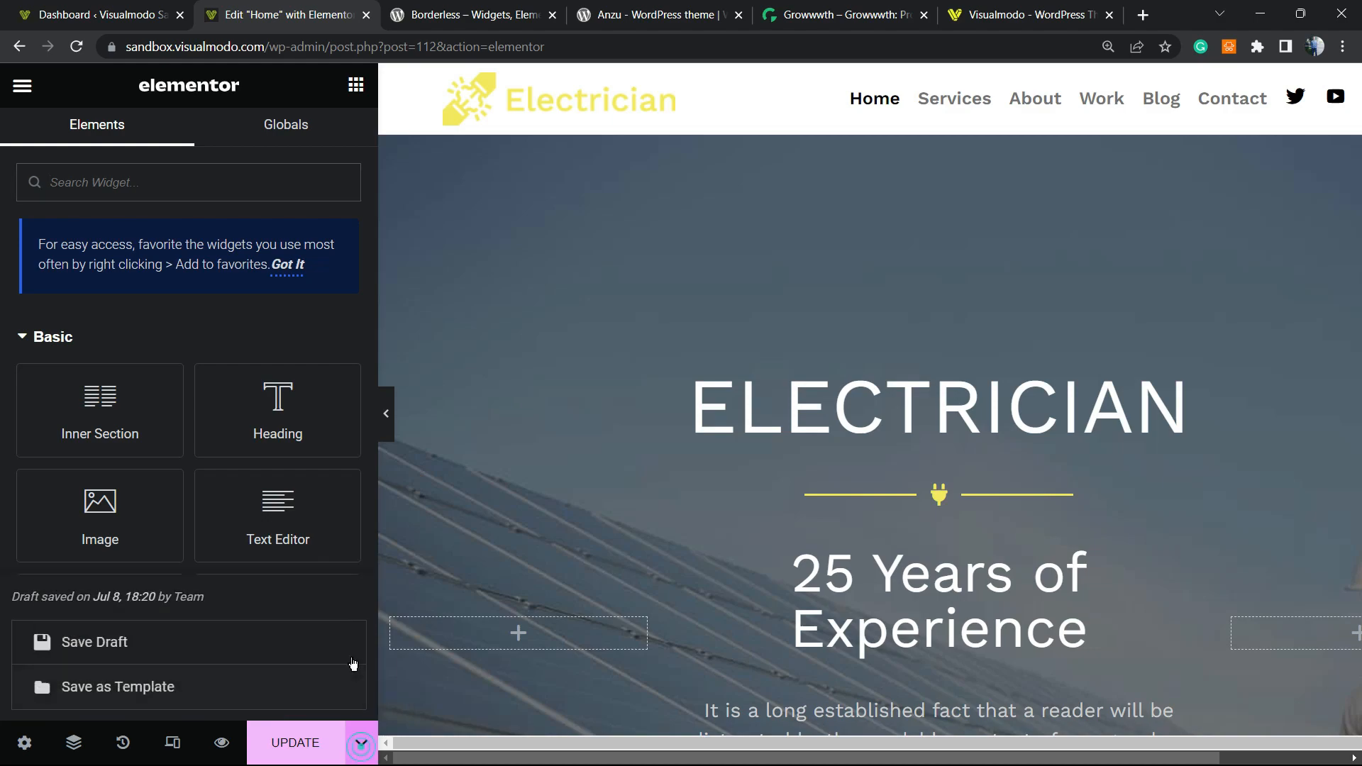
Delete the existing counter widget above the "Some Estimated Costs" section.
scroll(856, 477, down, 20)
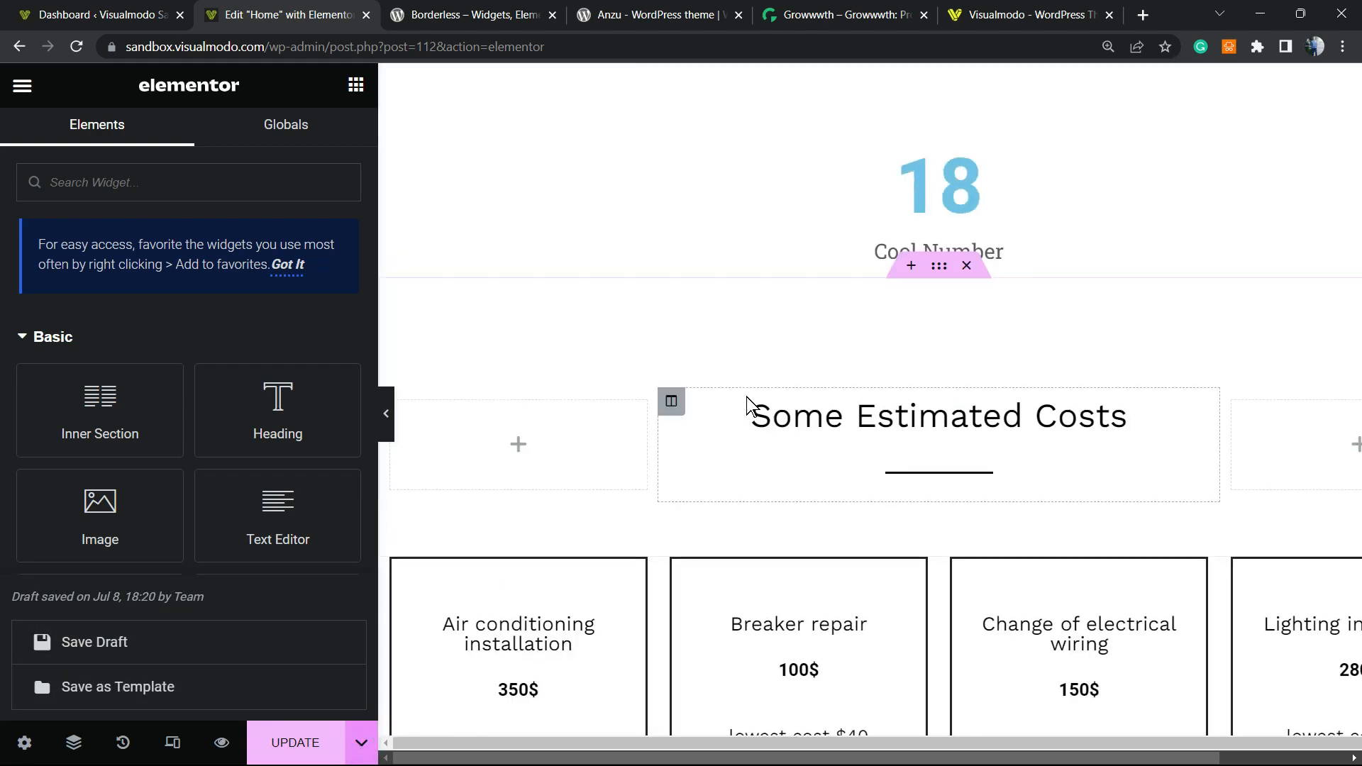
scroll(760, 401, up, 3)
right_click(877, 390)
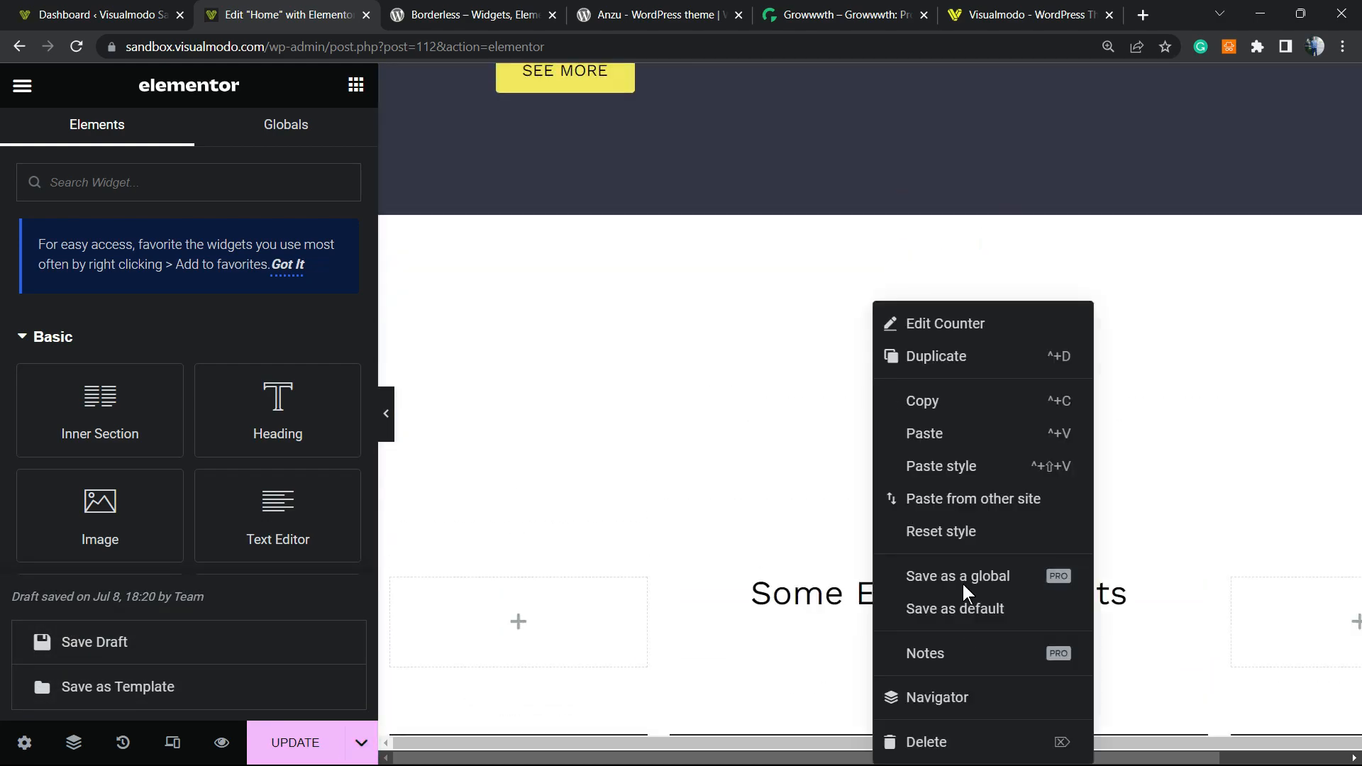
click(983, 743)
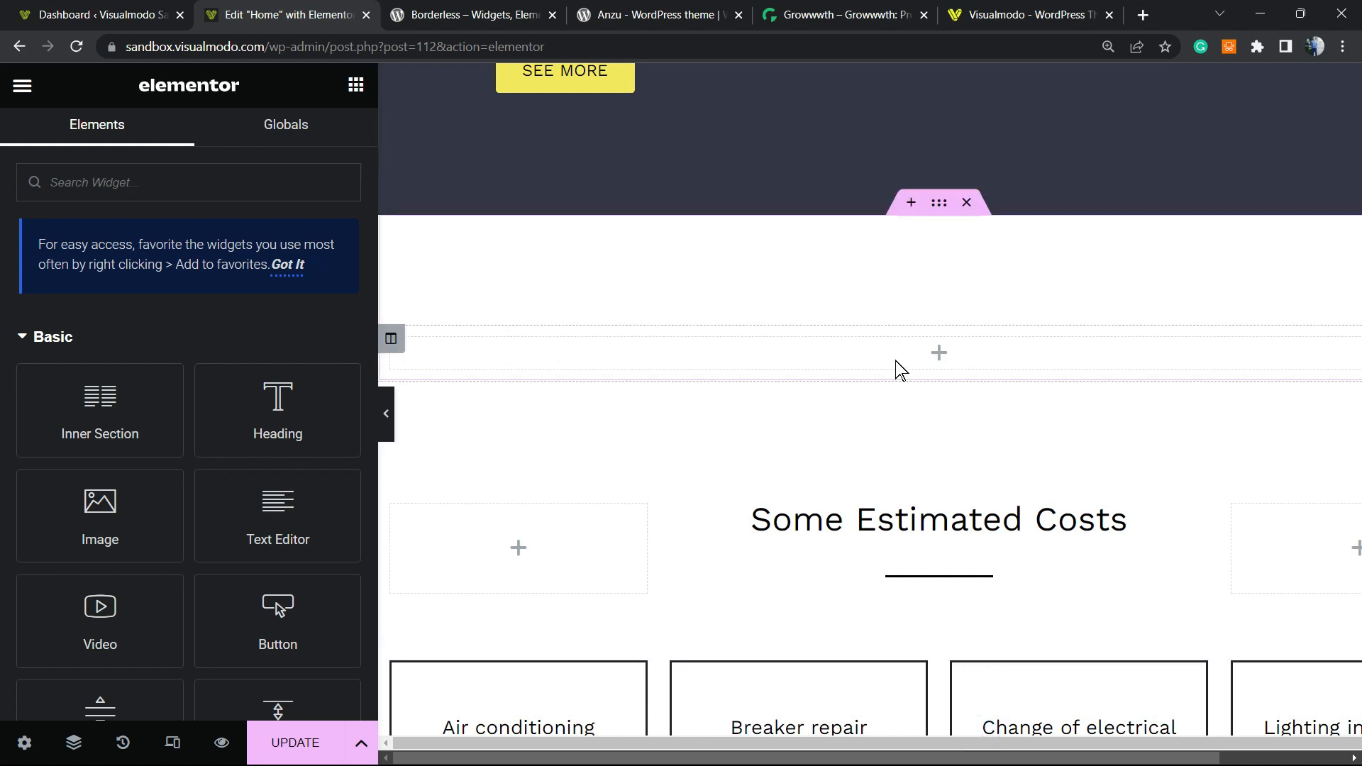
Add a new section with three equal columns at the end of the page, just above the footer.
scroll(837, 377, down, 10)
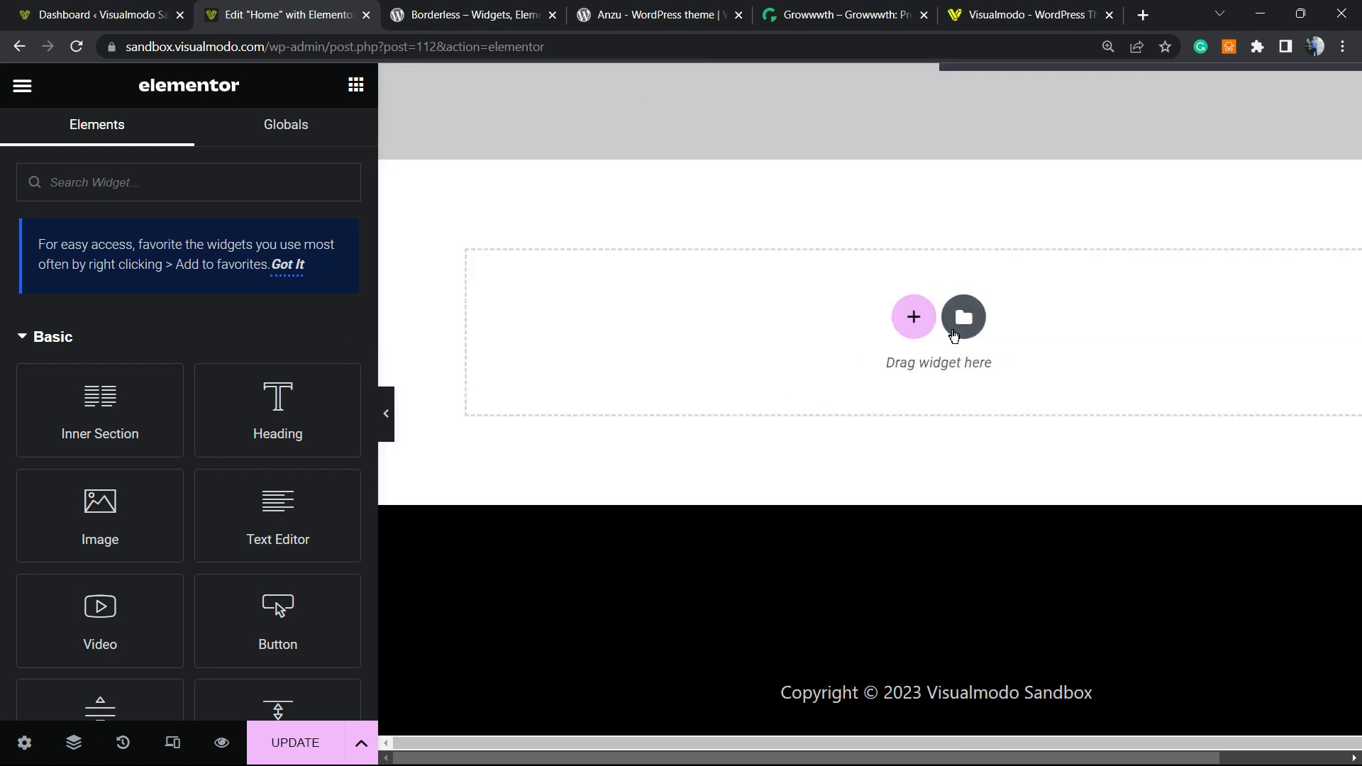
click(914, 310)
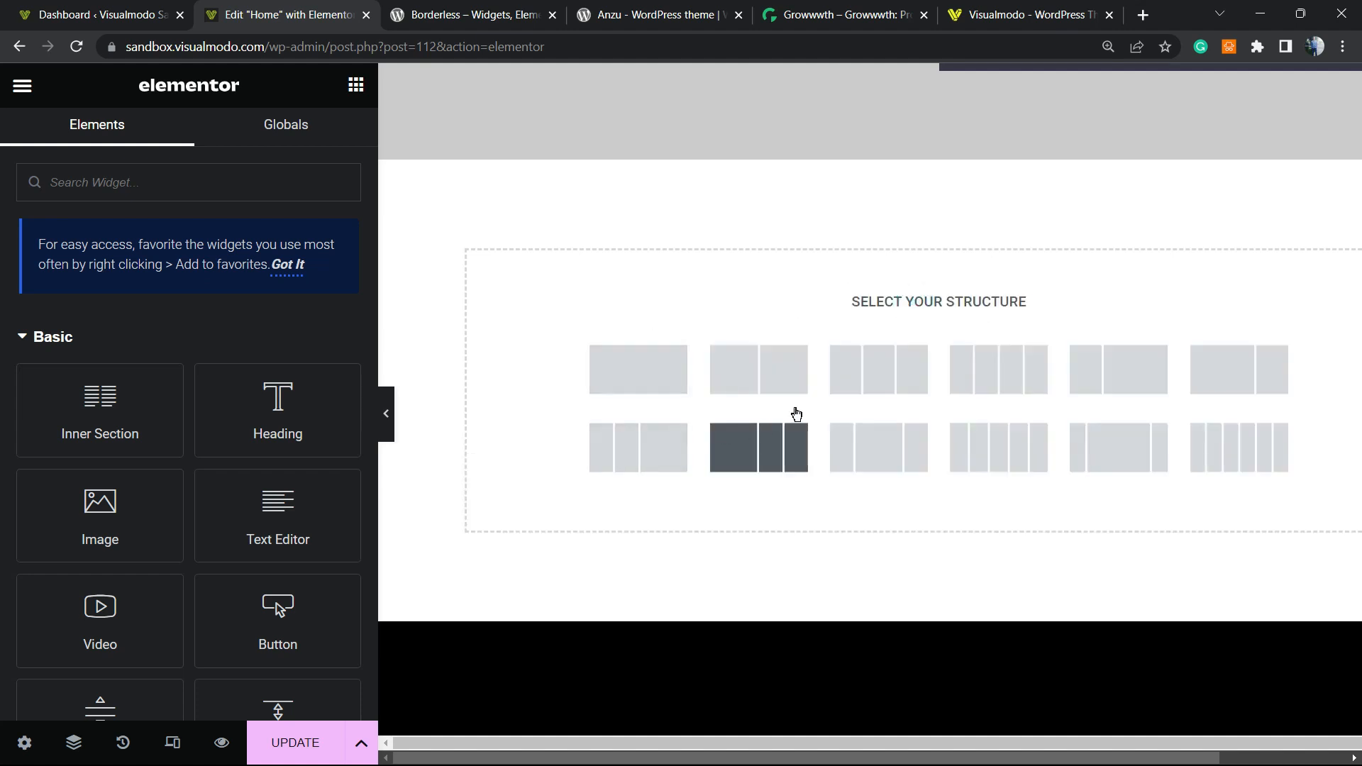
click(875, 384)
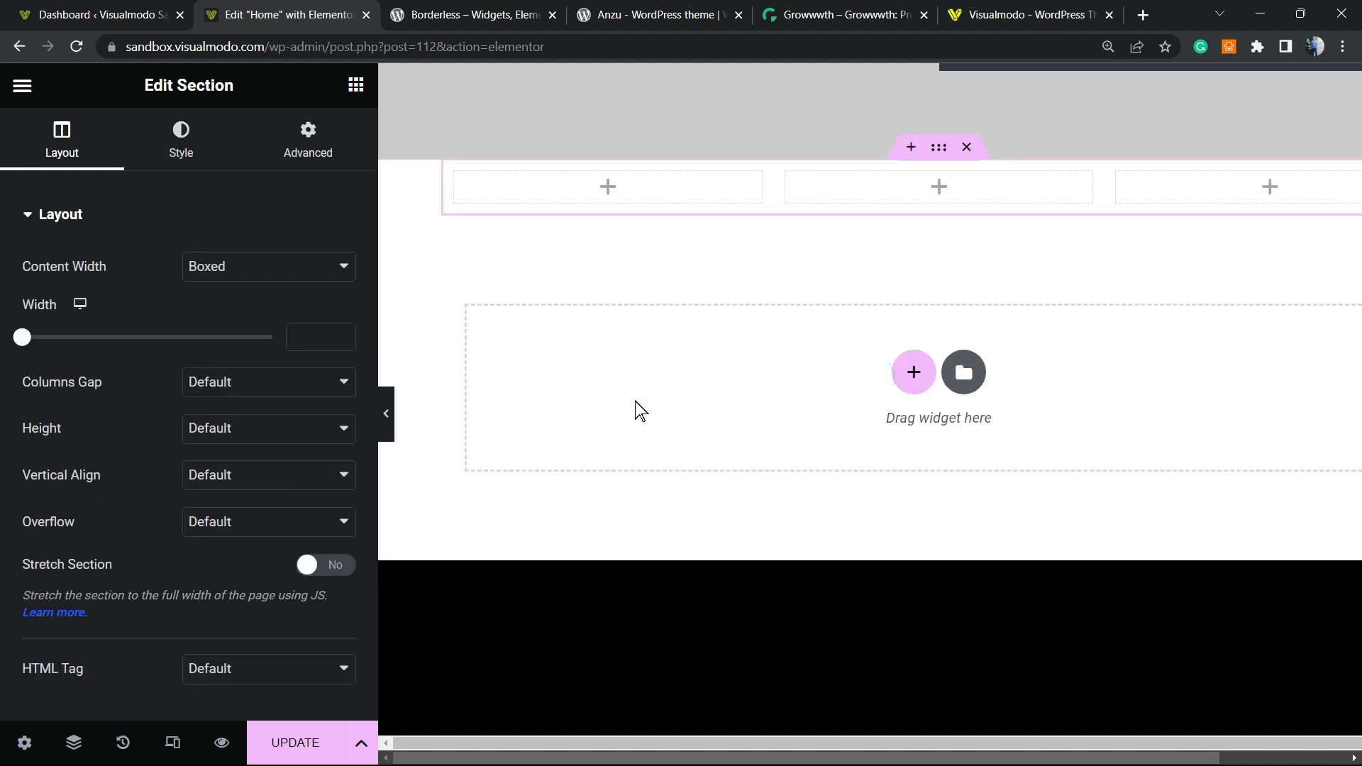
Place a Counter widget in the first column of the new three-column section.
scroll(550, 378, up, 3)
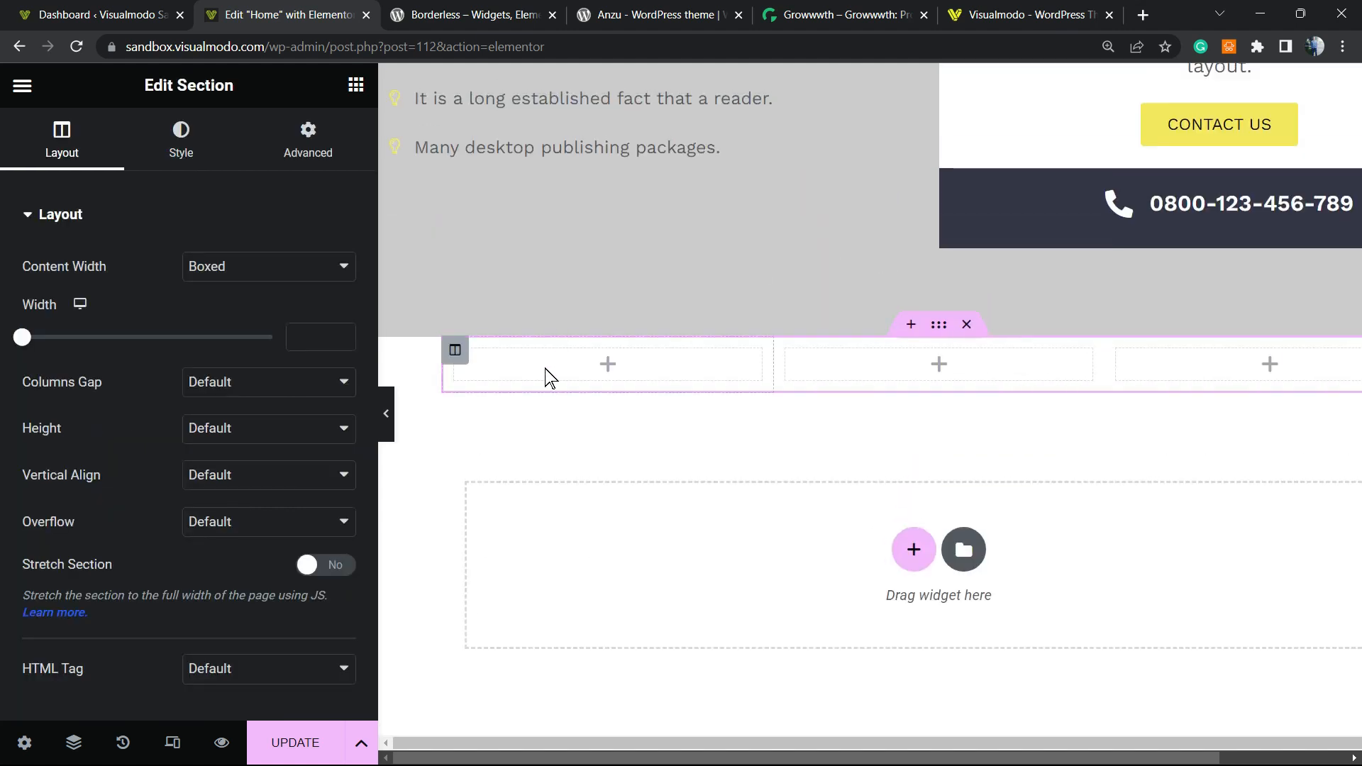
click(607, 365)
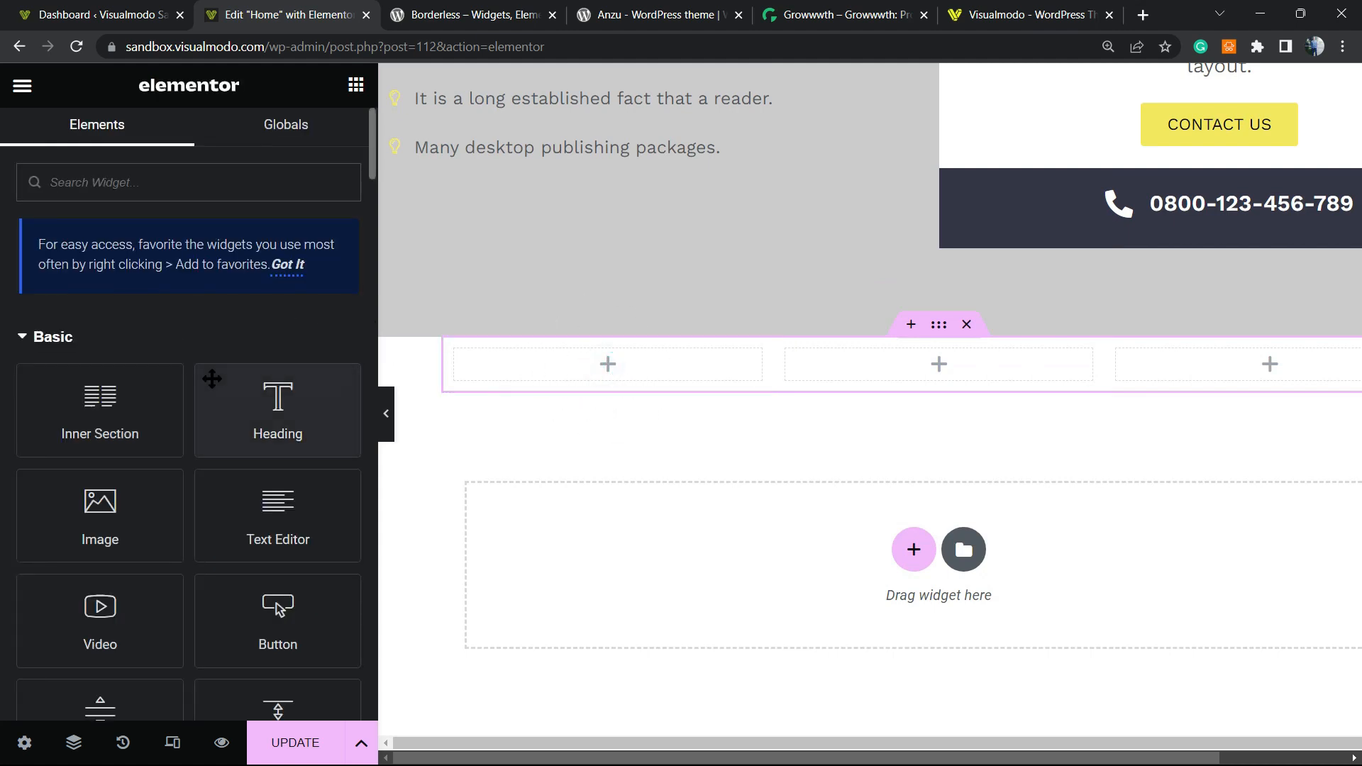
scroll(216, 374, down, 10)
scroll(239, 363, down, 10)
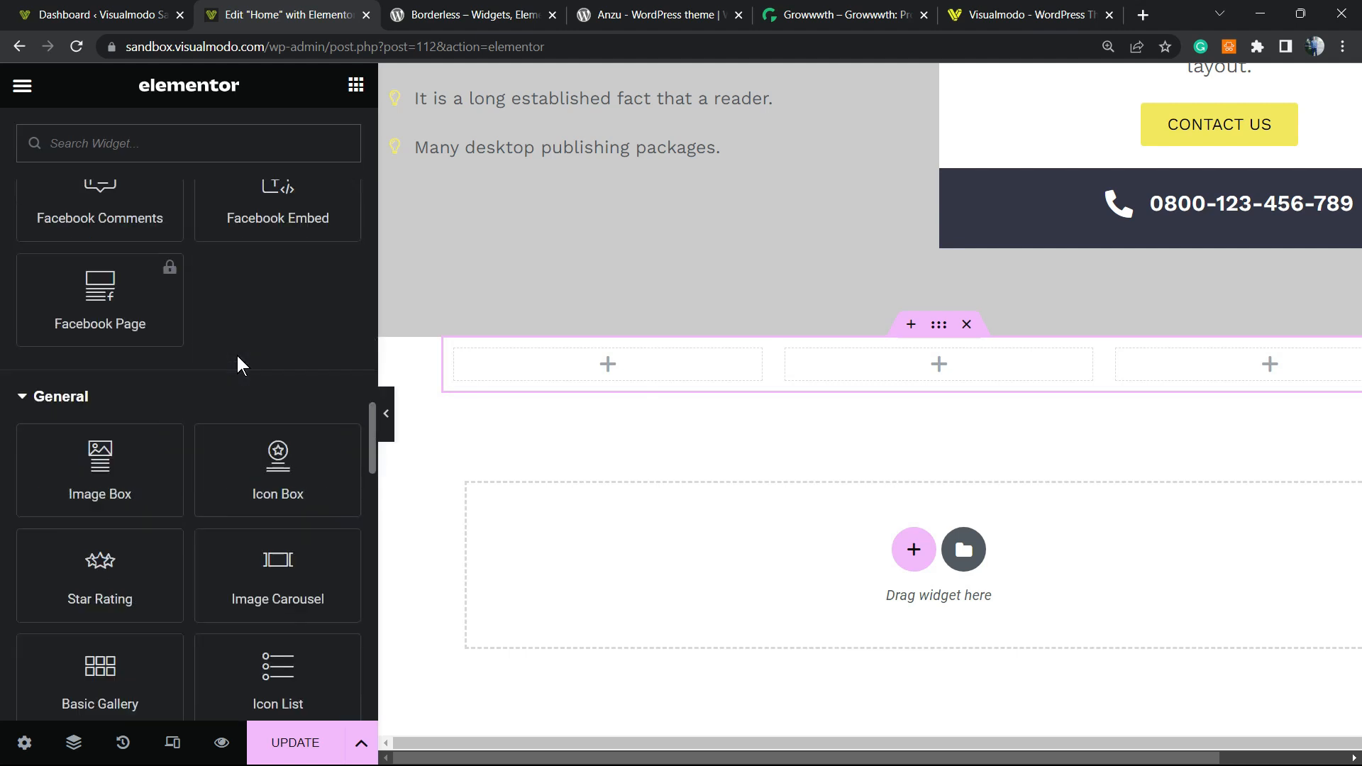
scroll(238, 364, down, 4)
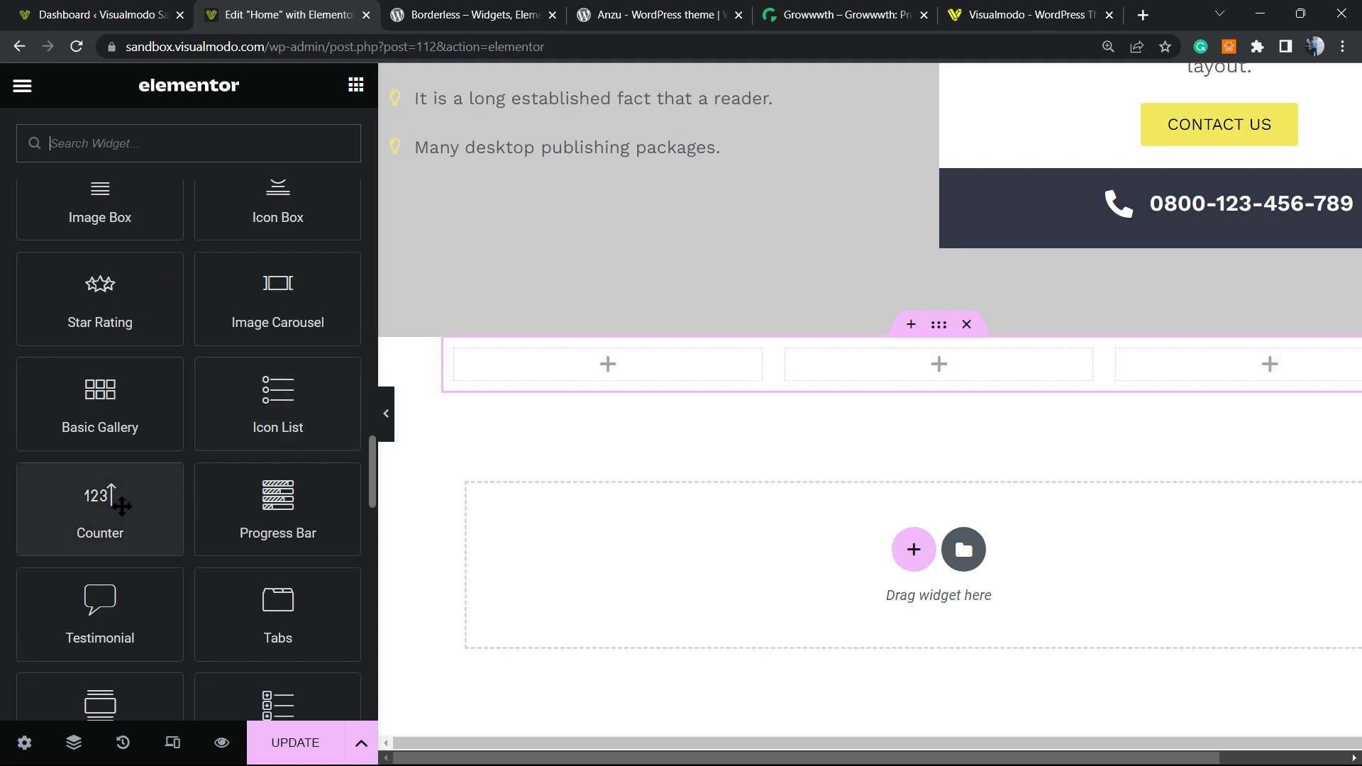
drag(113, 505, 615, 360)
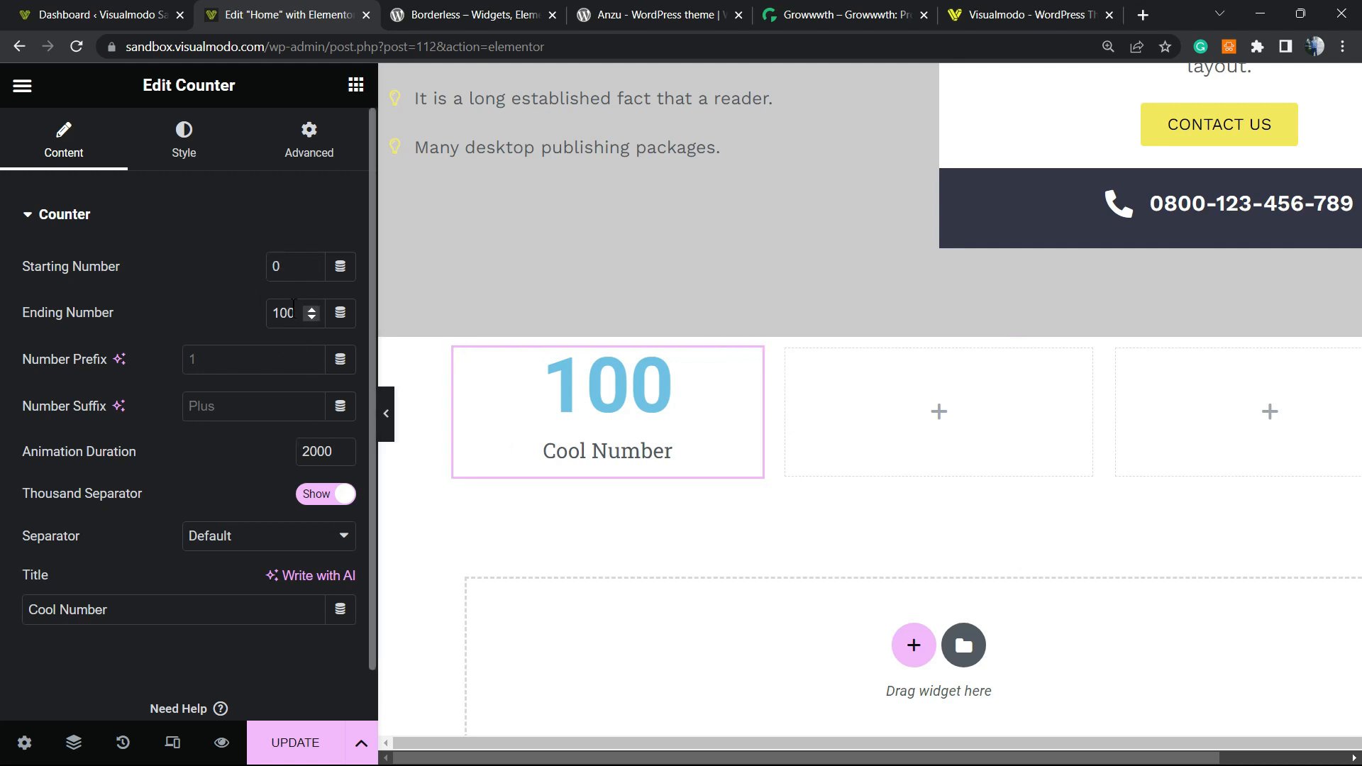
Set the counter's ending number to 1000.
click(311, 310)
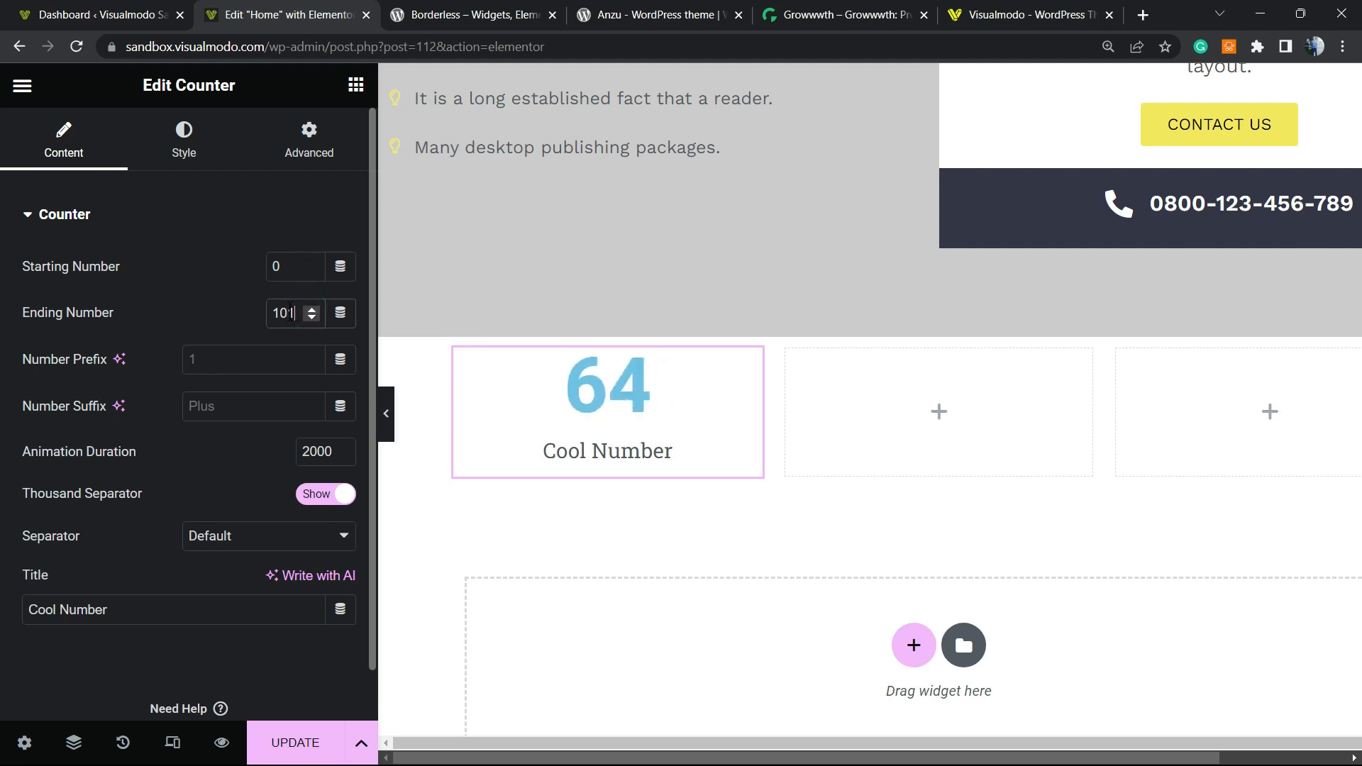
key(BackSpace)
text(00)
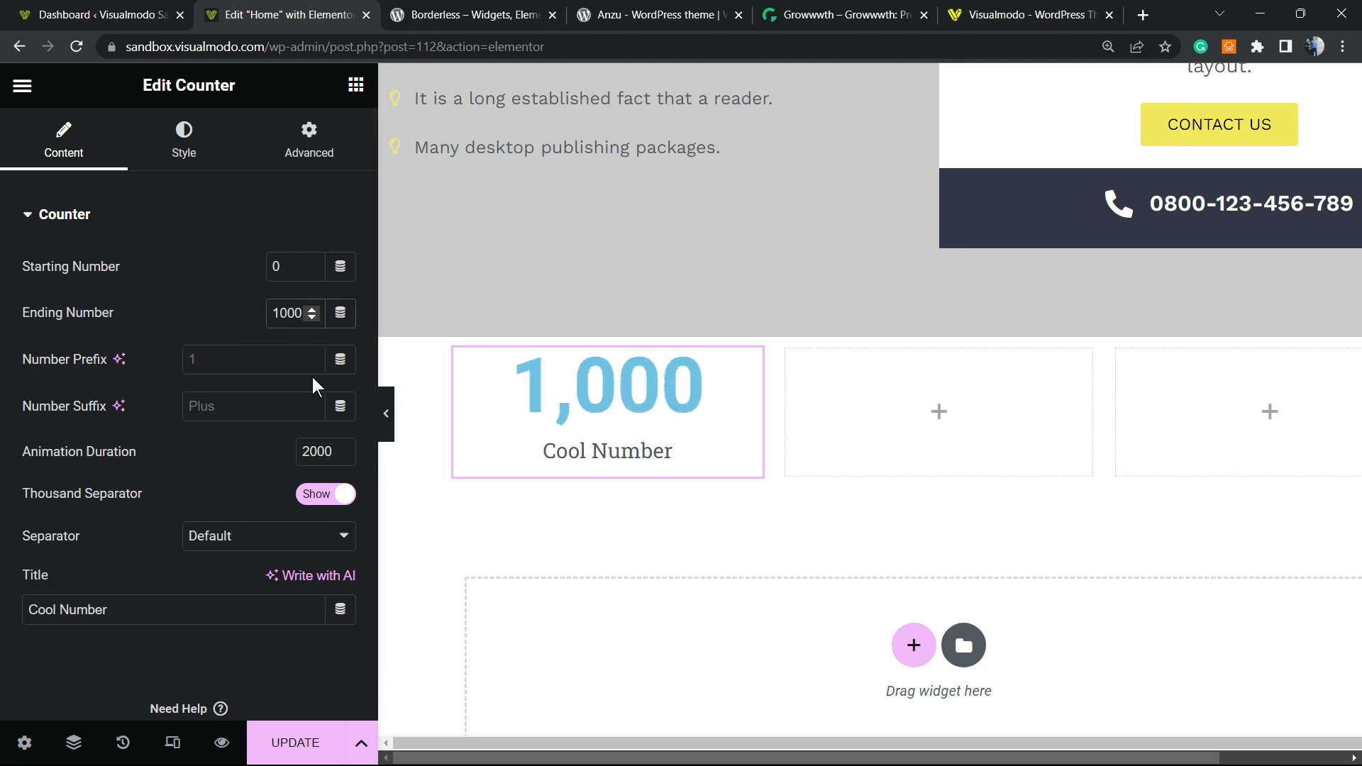
Try a number prefix of 1 on the counter and clear it again.
click(223, 360)
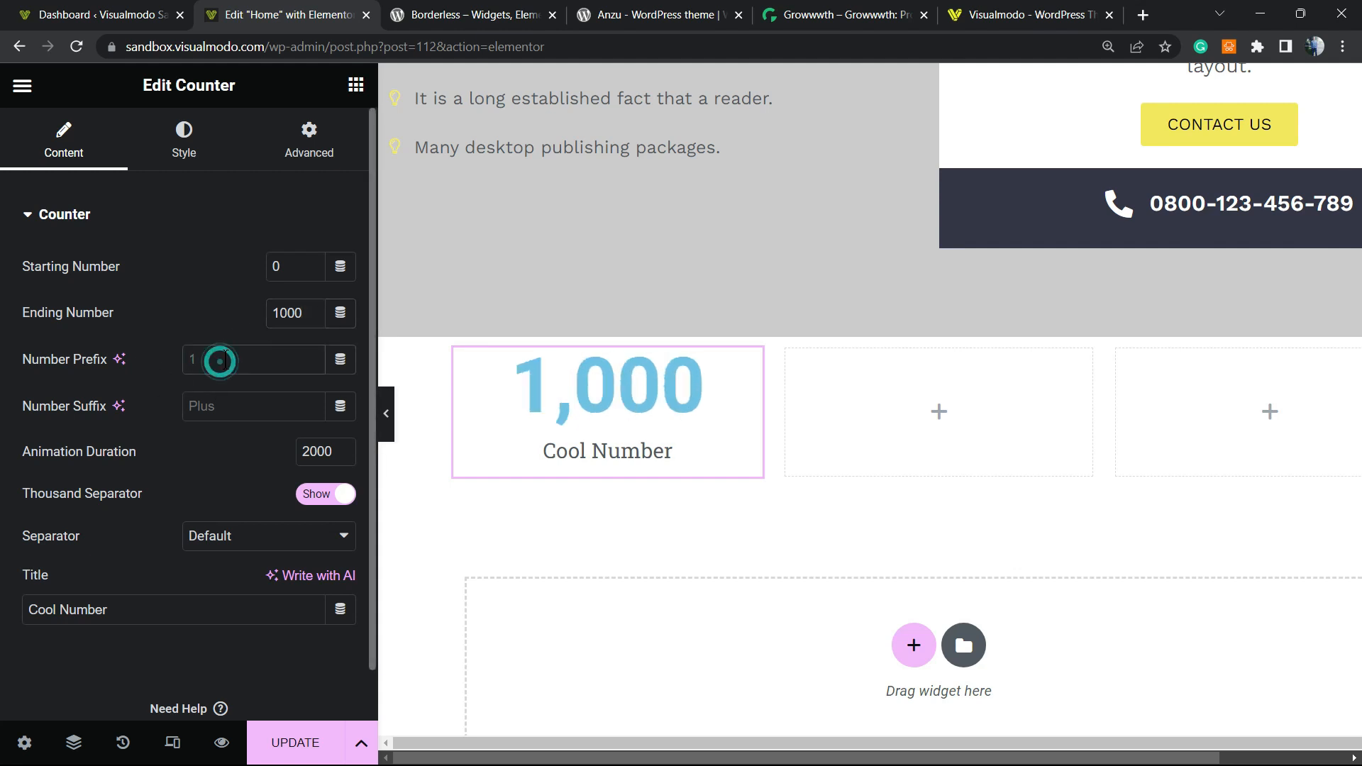
text(1)
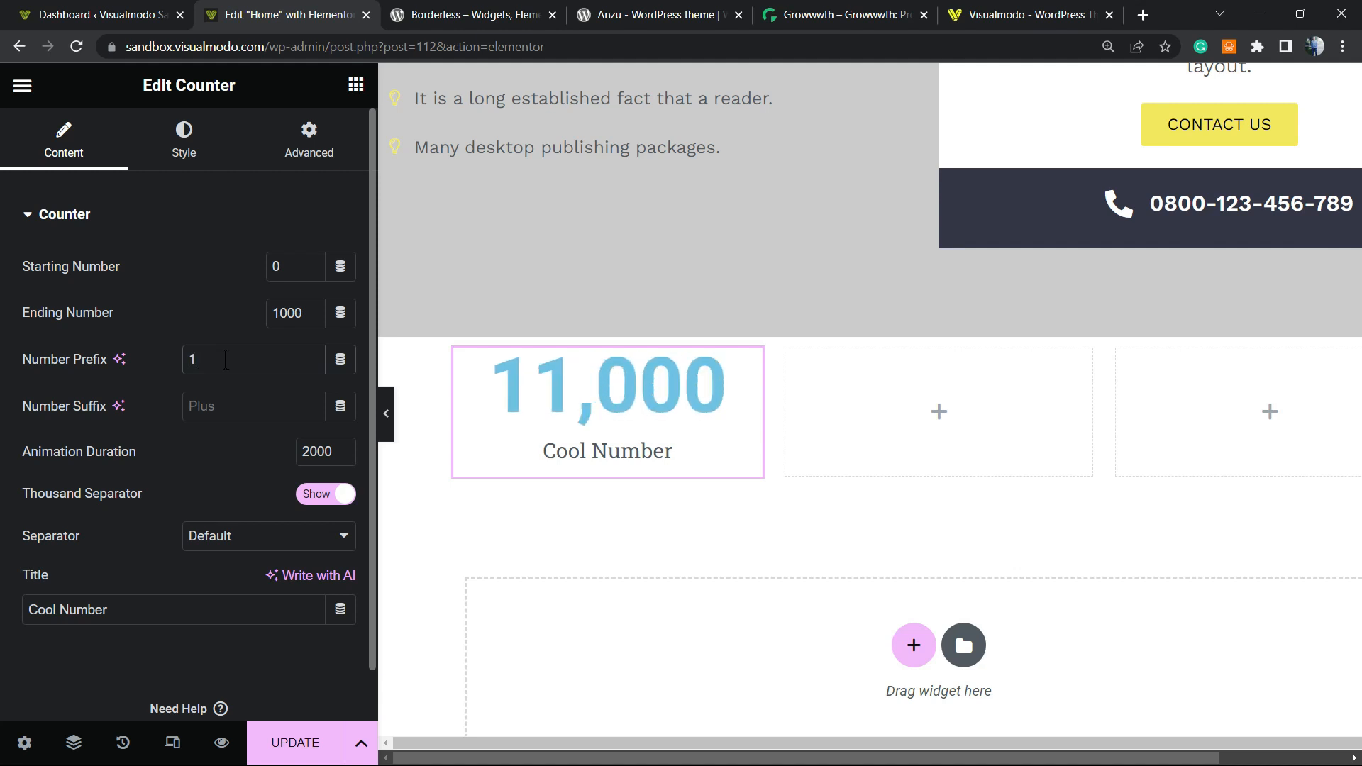
click(225, 360)
key(BackSpace)
Try the number suffix "plus" on the counter and clear it again.
click(249, 404)
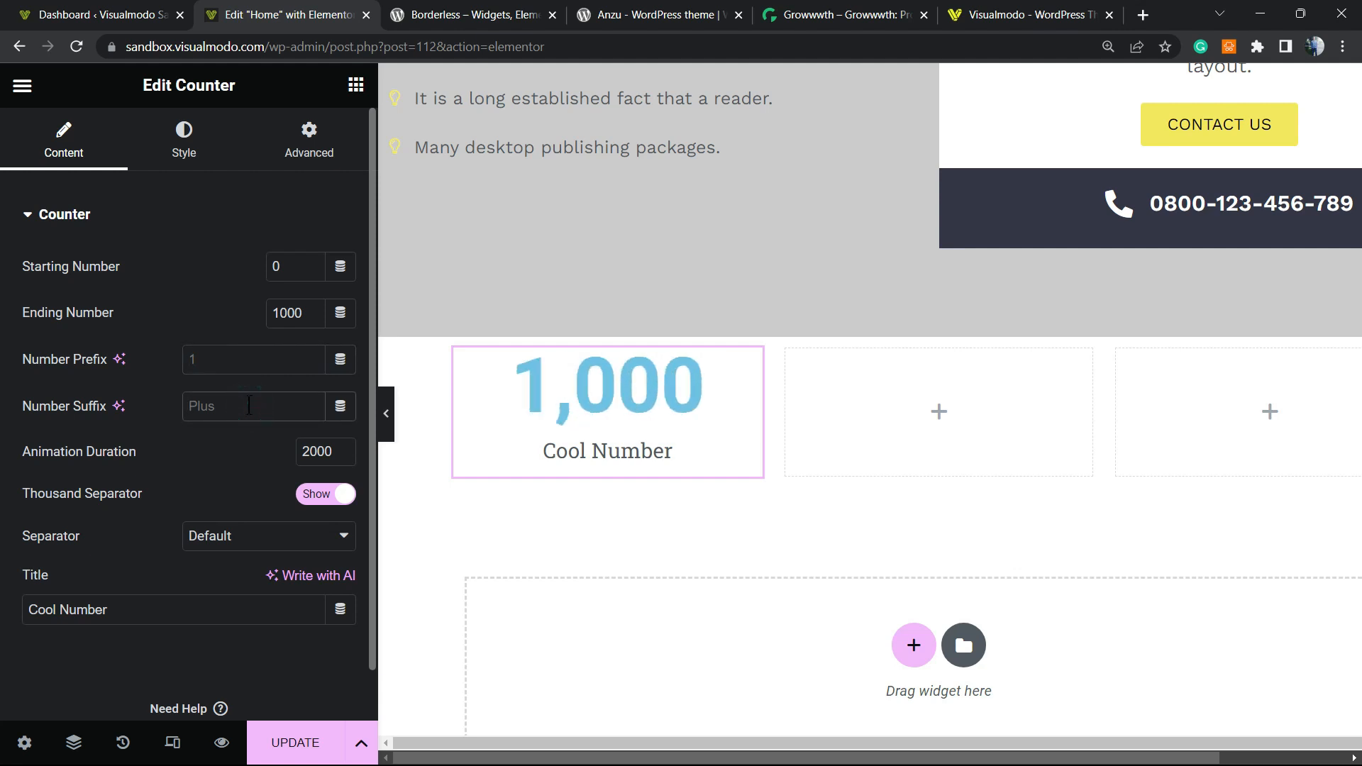
text(plus)
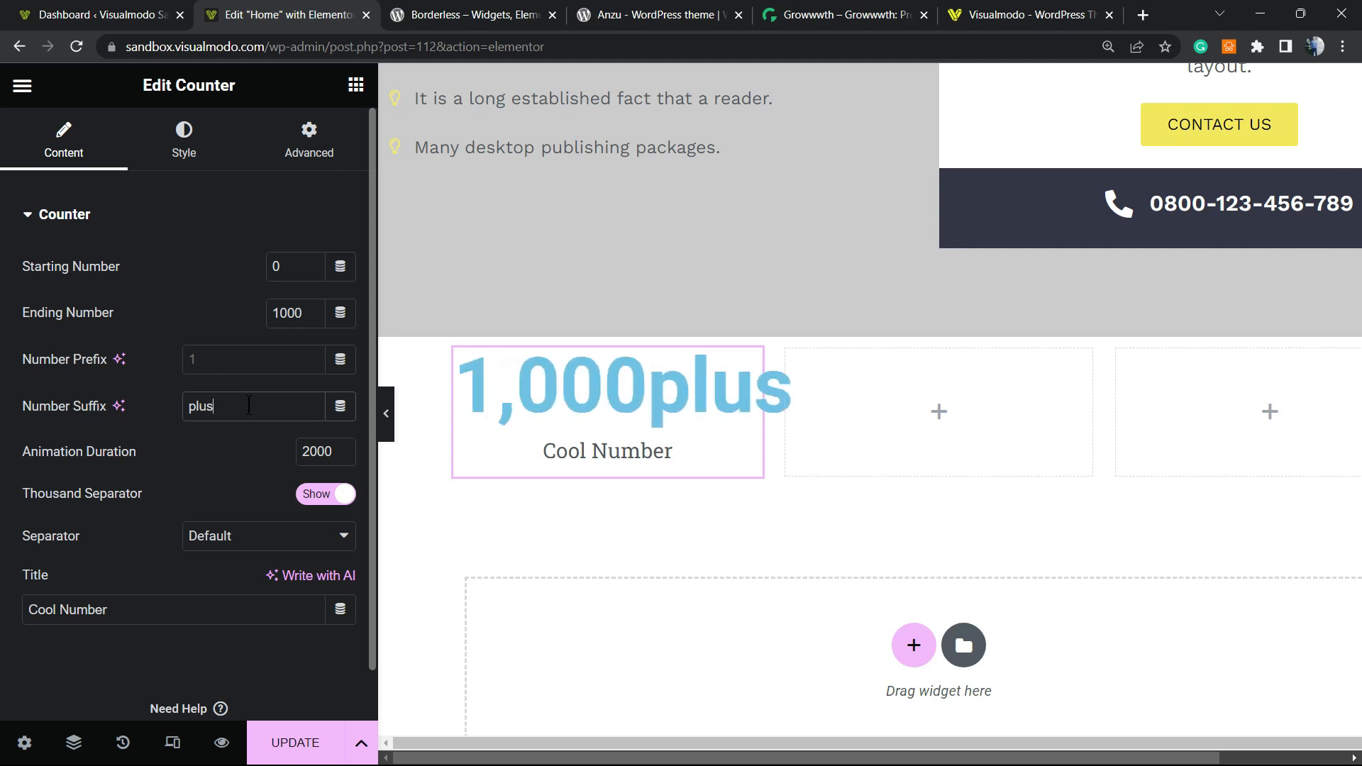
key(BackSpace)
key(BackSpace)
key(BackSpace)
key(BackSpace)
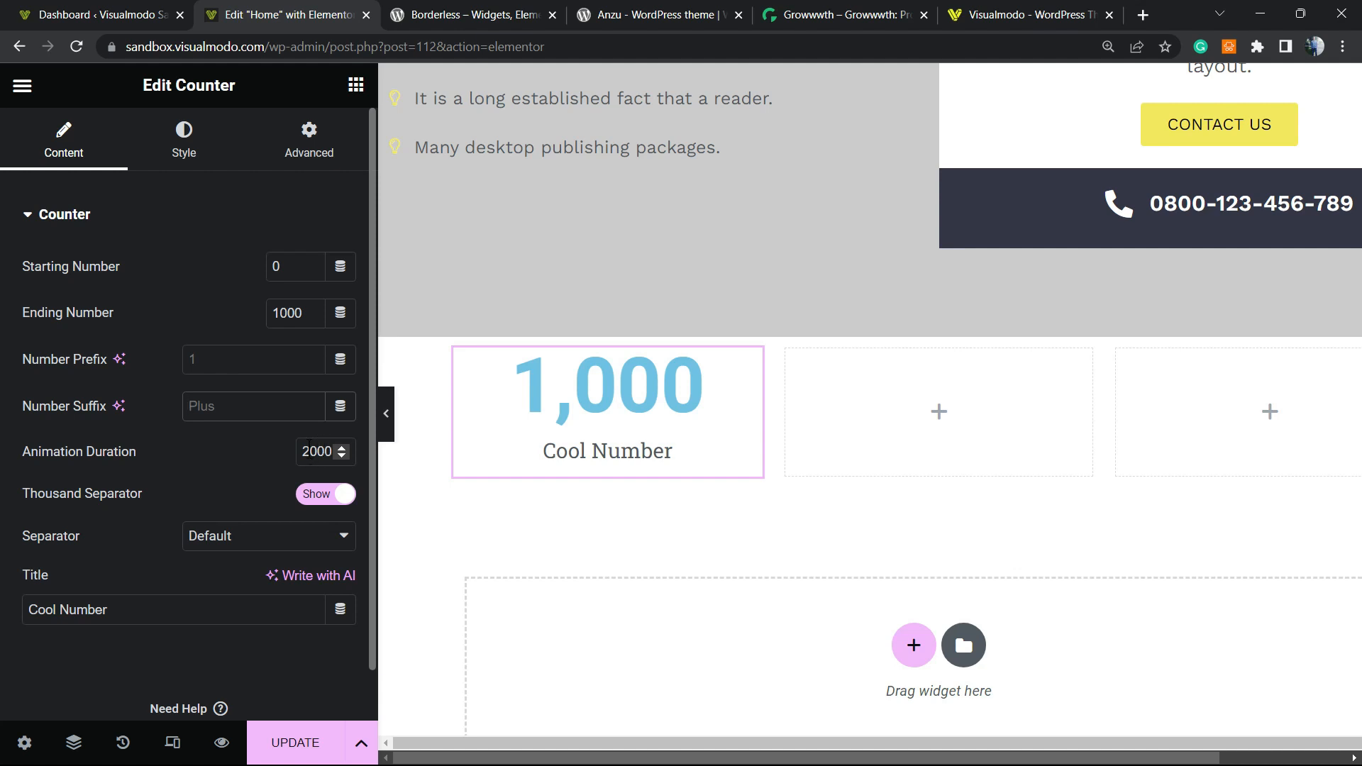
Hide and reshow the counter's thousand separator, and try the Apostrophe separator before restoring Default.
click(324, 499)
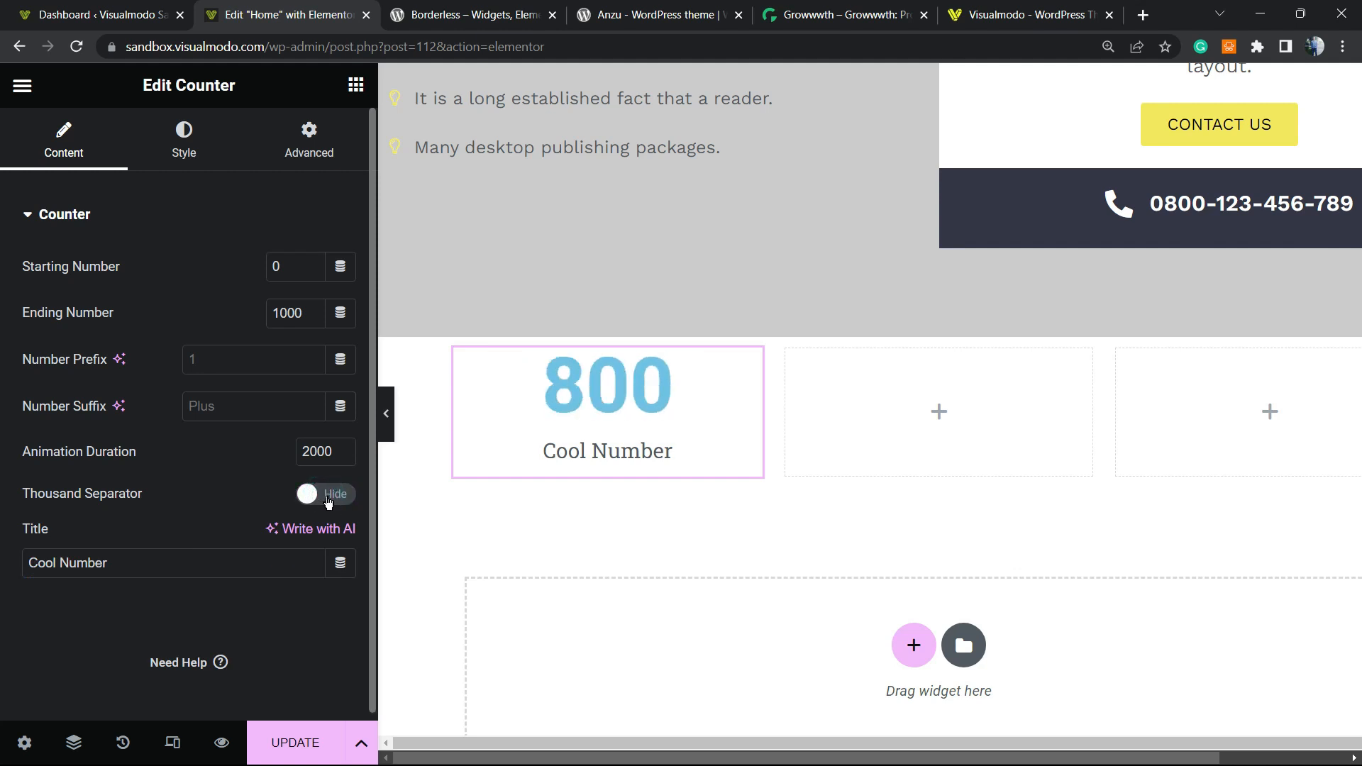
click(329, 502)
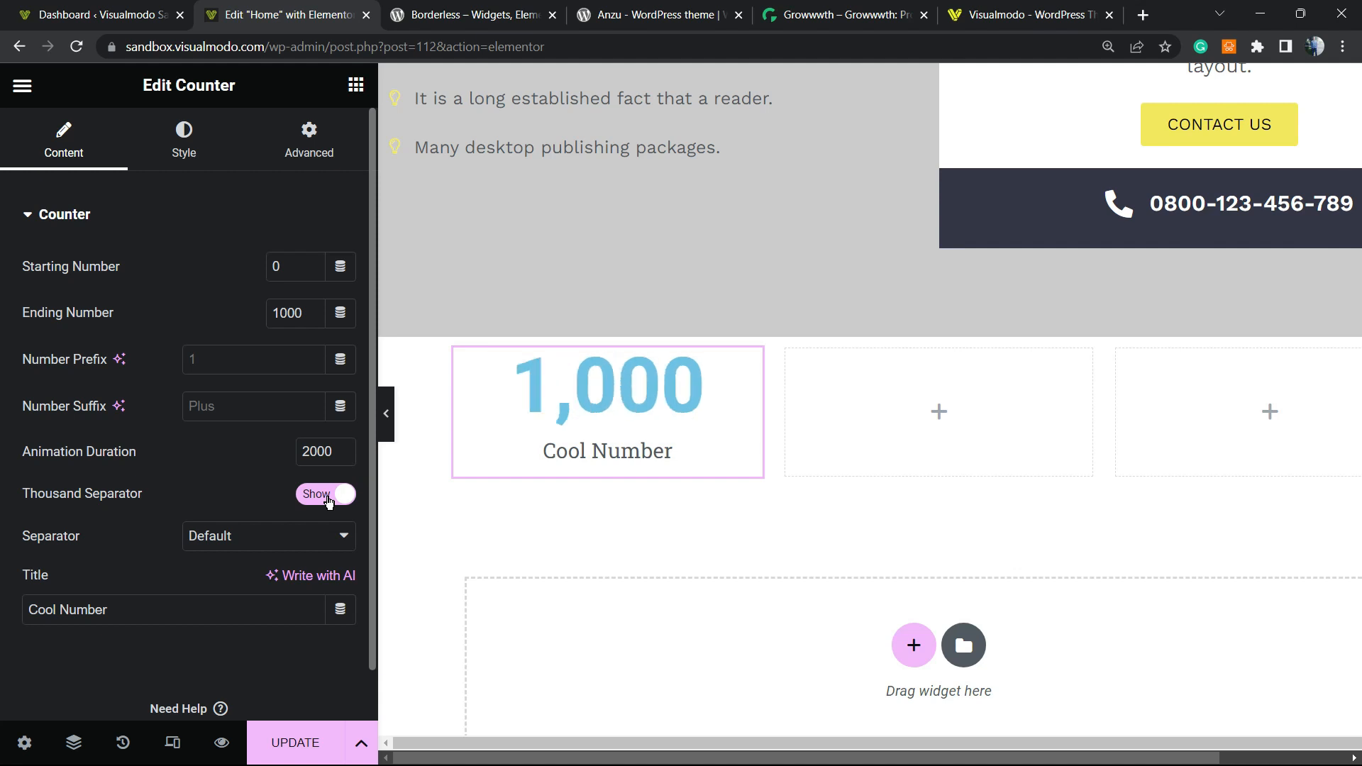
click(207, 552)
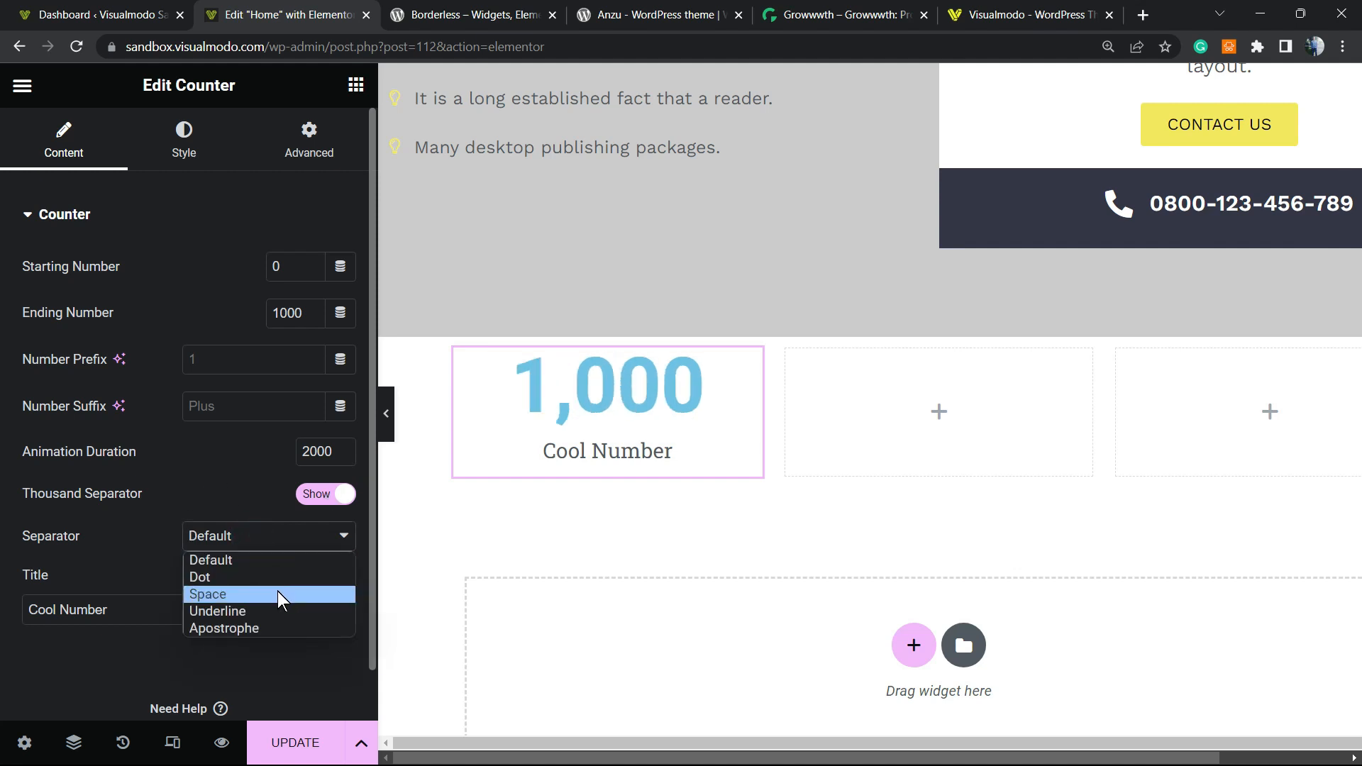
click(301, 627)
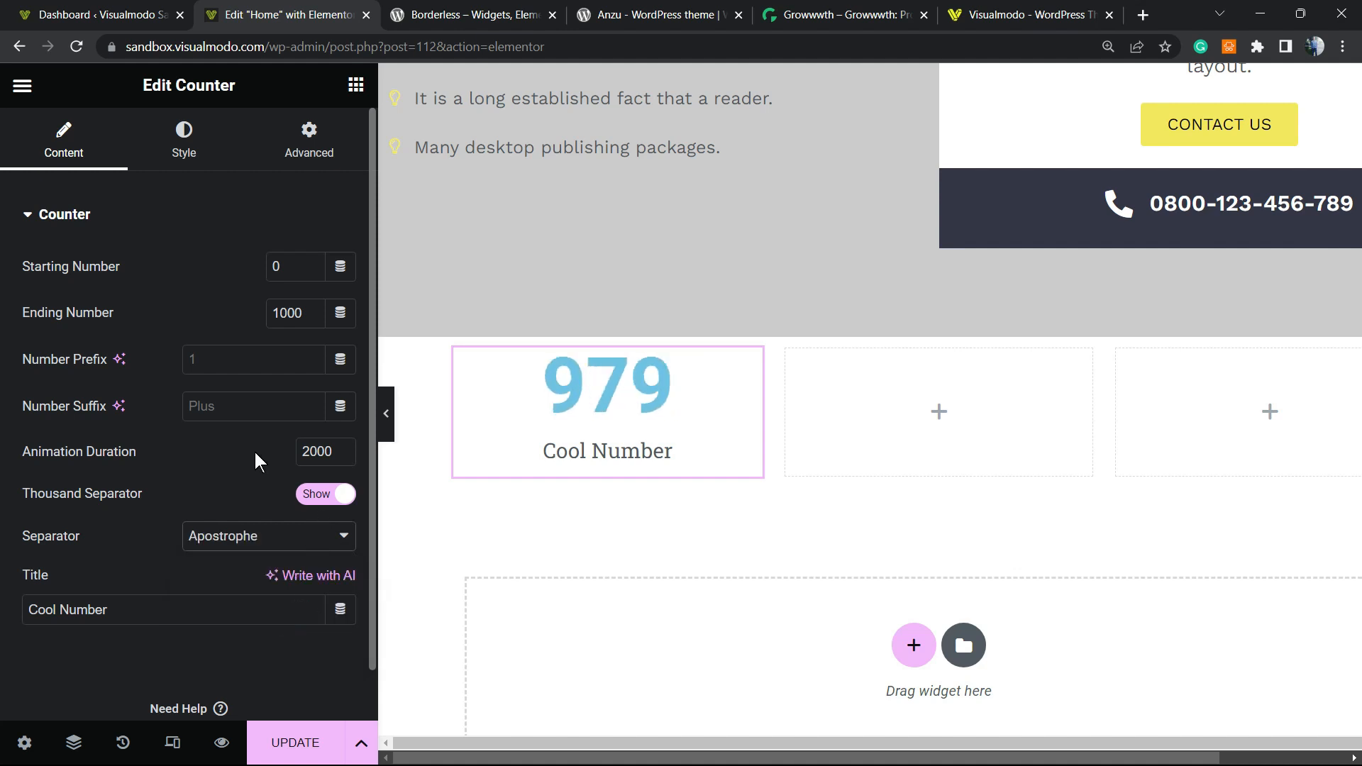
click(289, 543)
click(295, 560)
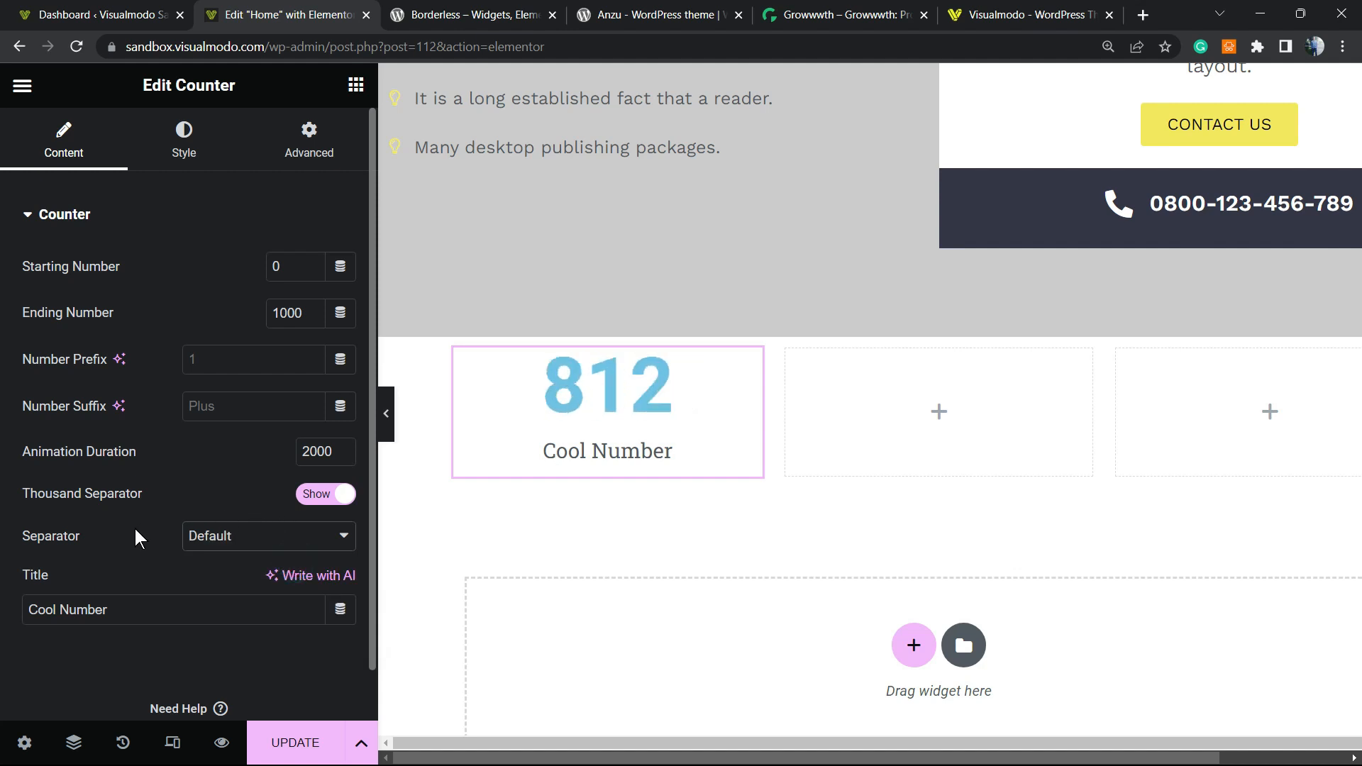
Change the counter number's text color to light green #A6E46E.
triple_click(131, 602)
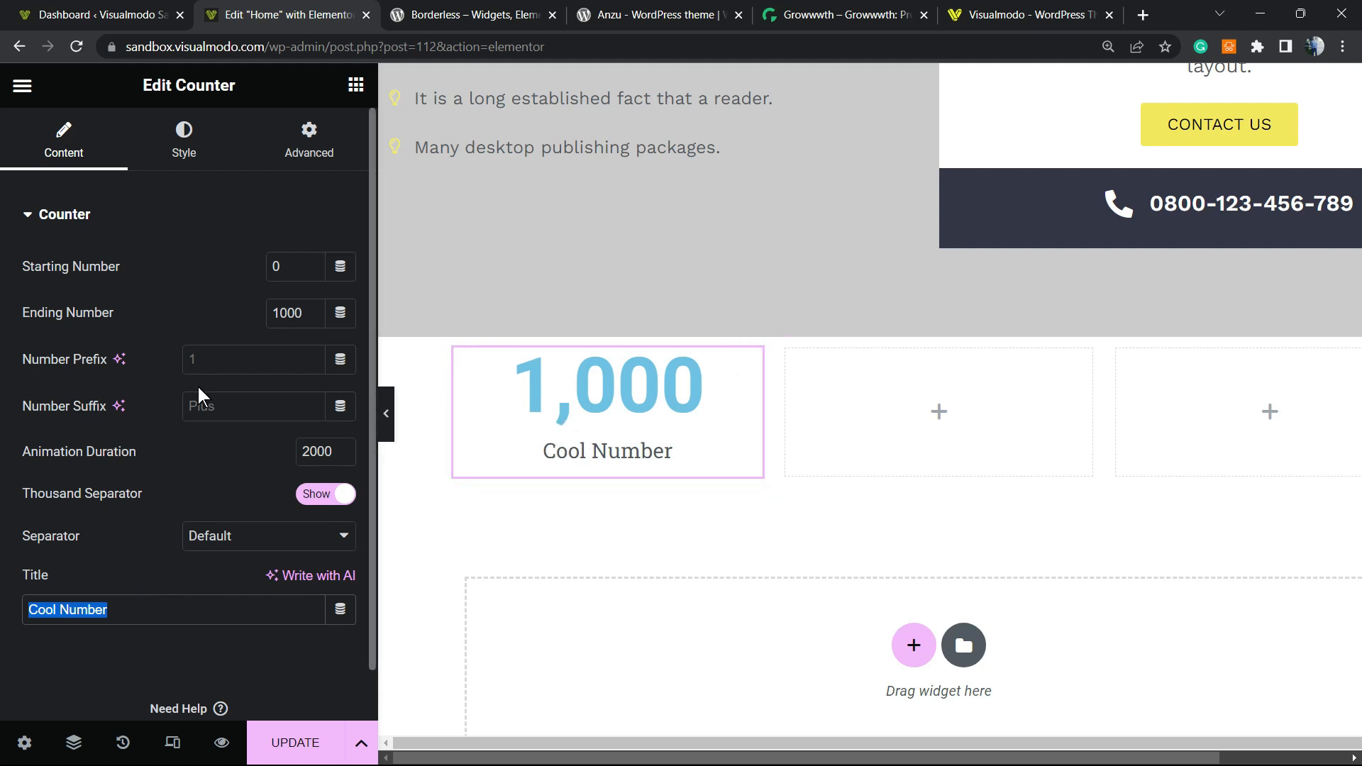
click(210, 156)
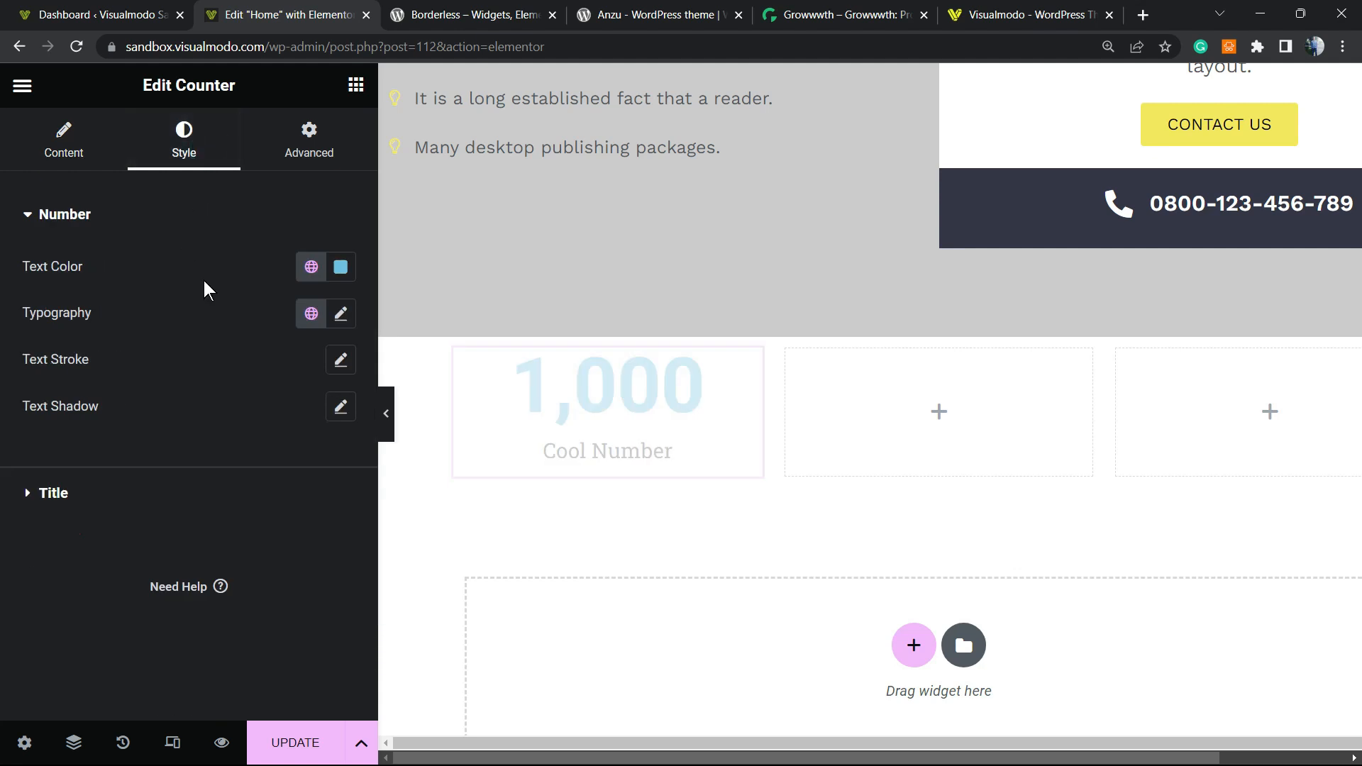
click(341, 267)
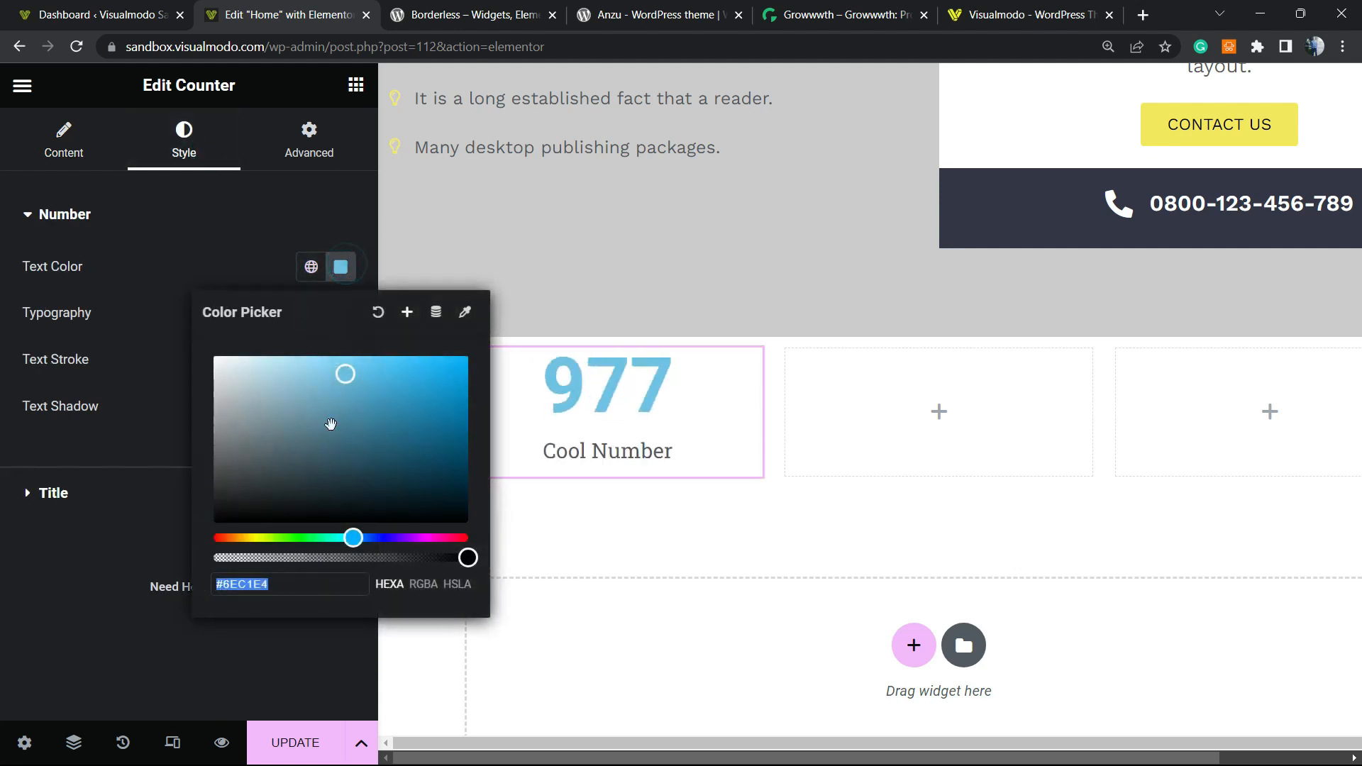
click(278, 539)
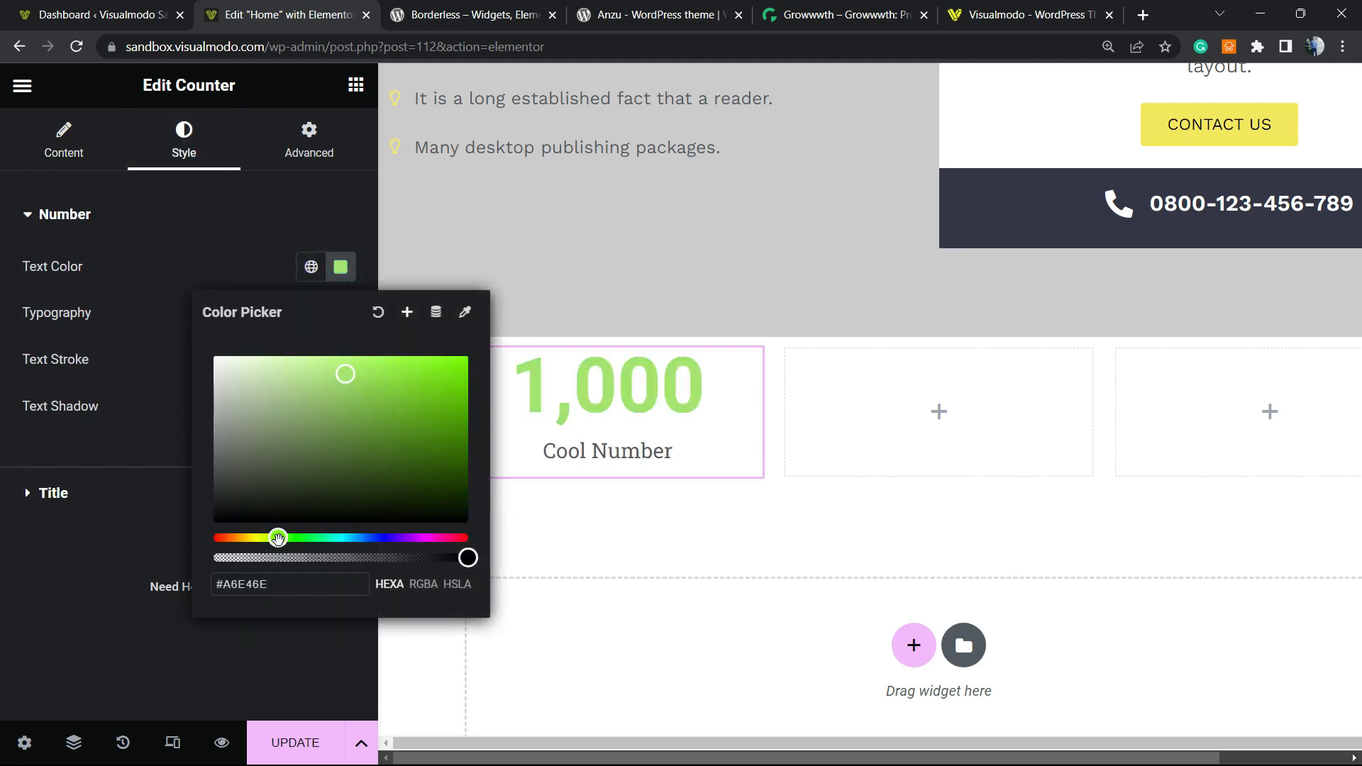
click(151, 296)
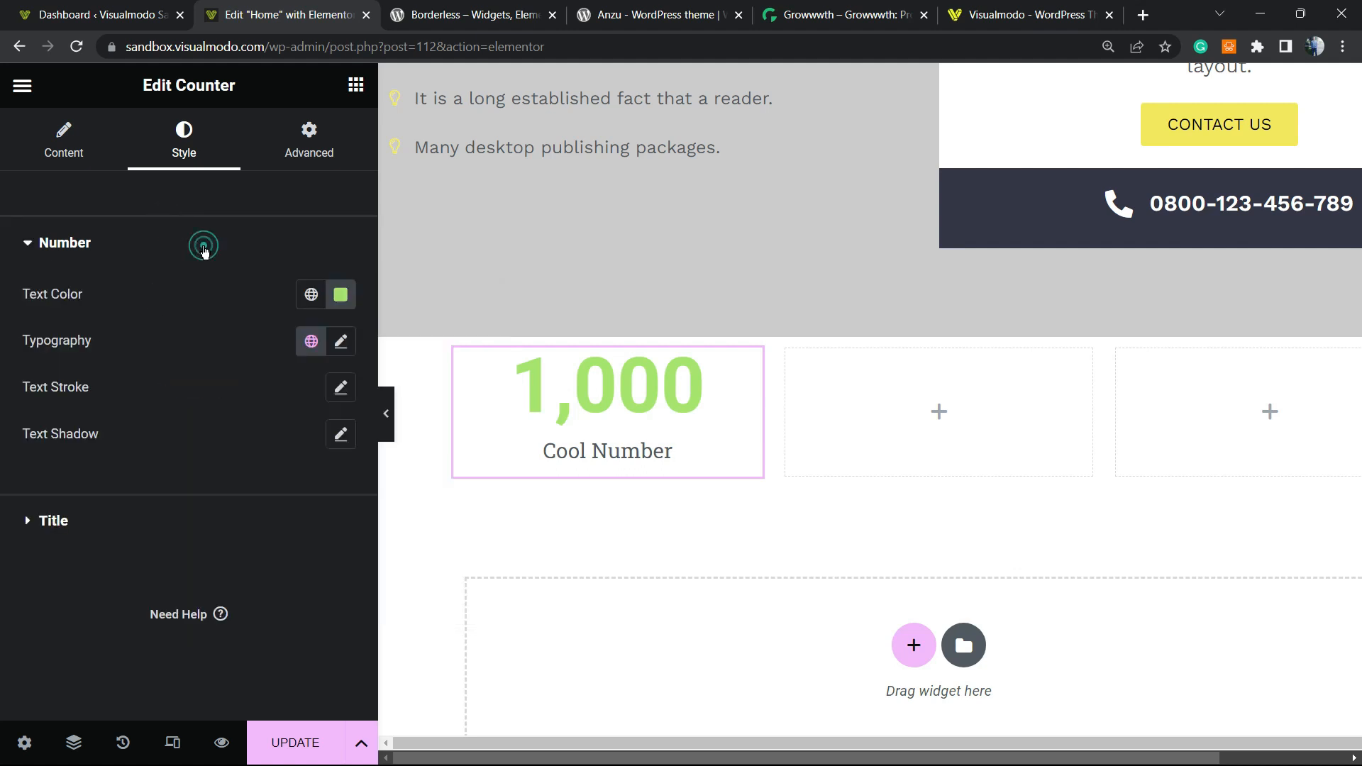
Set the counter number's typography size to 88 px, and open the style settings of the counter's title.
click(342, 344)
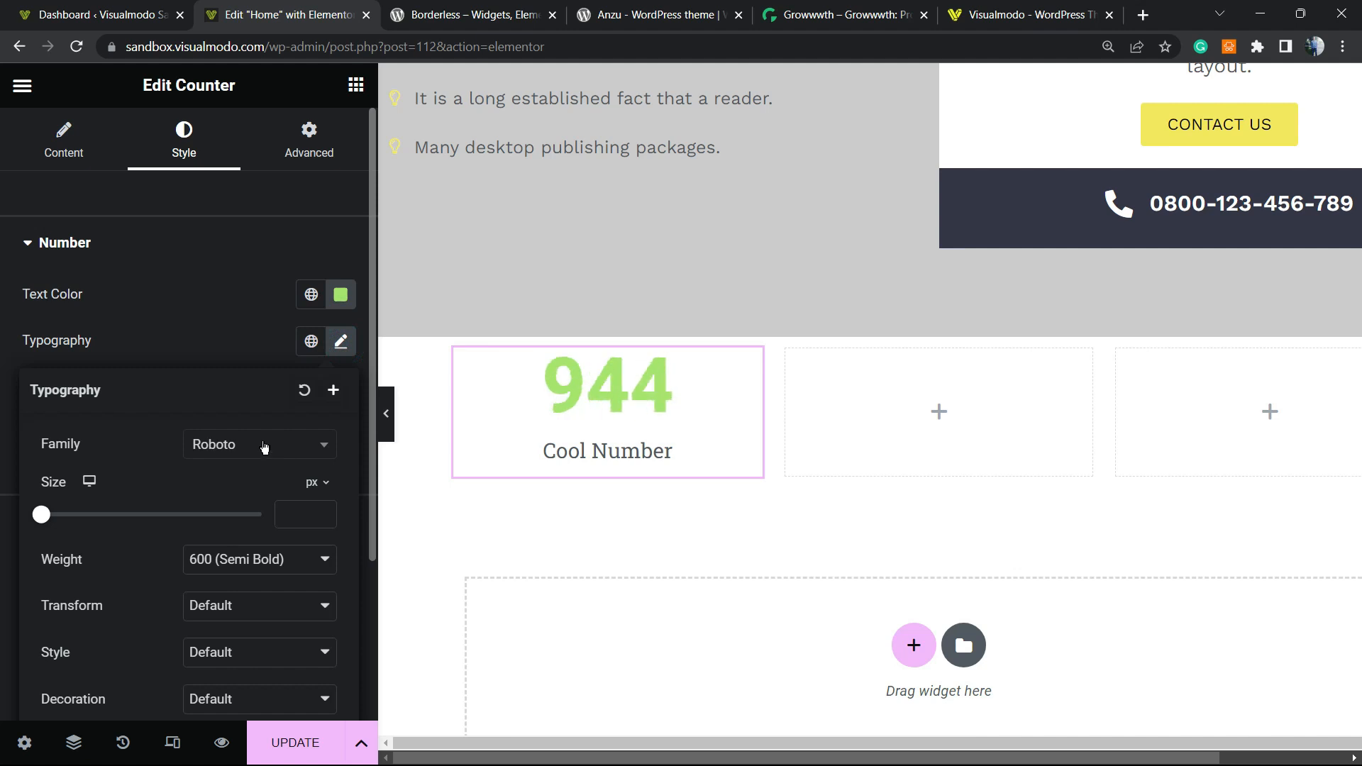
click(55, 515)
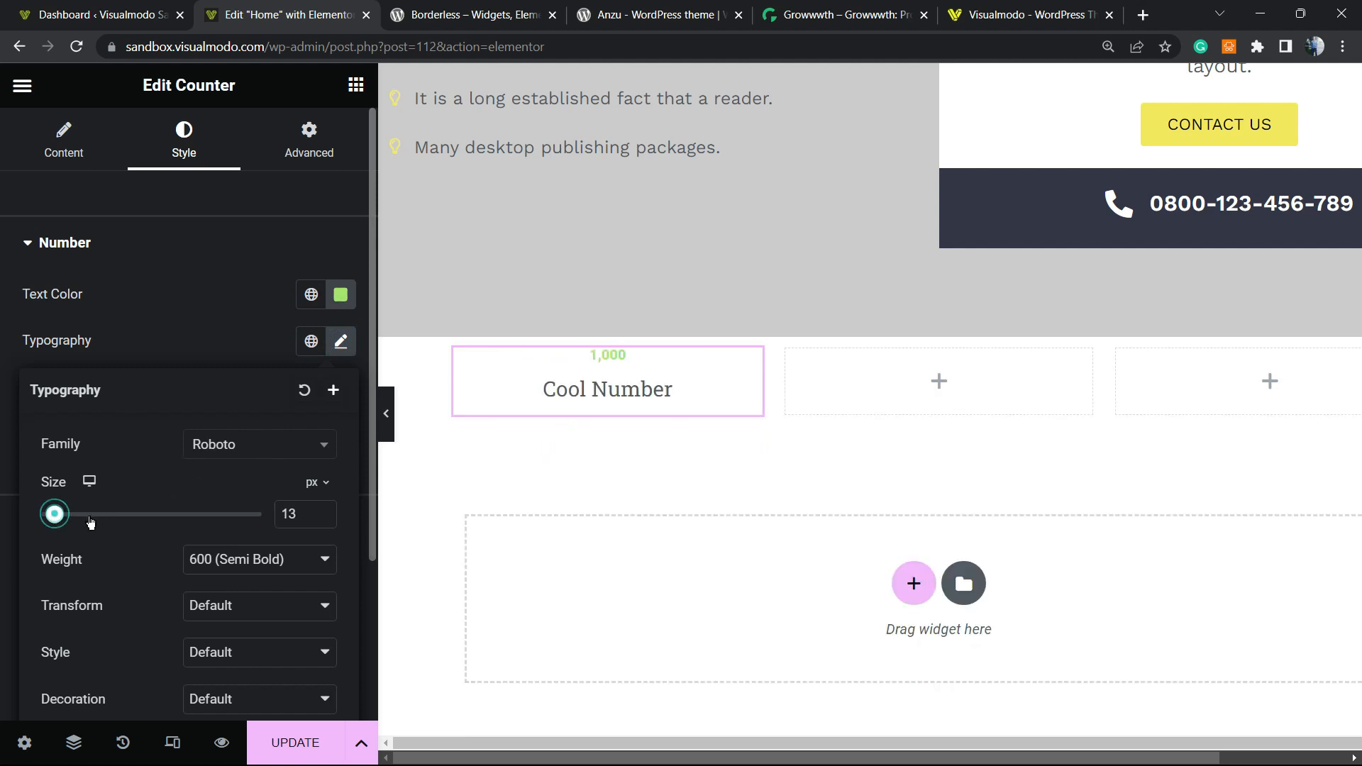
click(197, 516)
drag(193, 515, 139, 508)
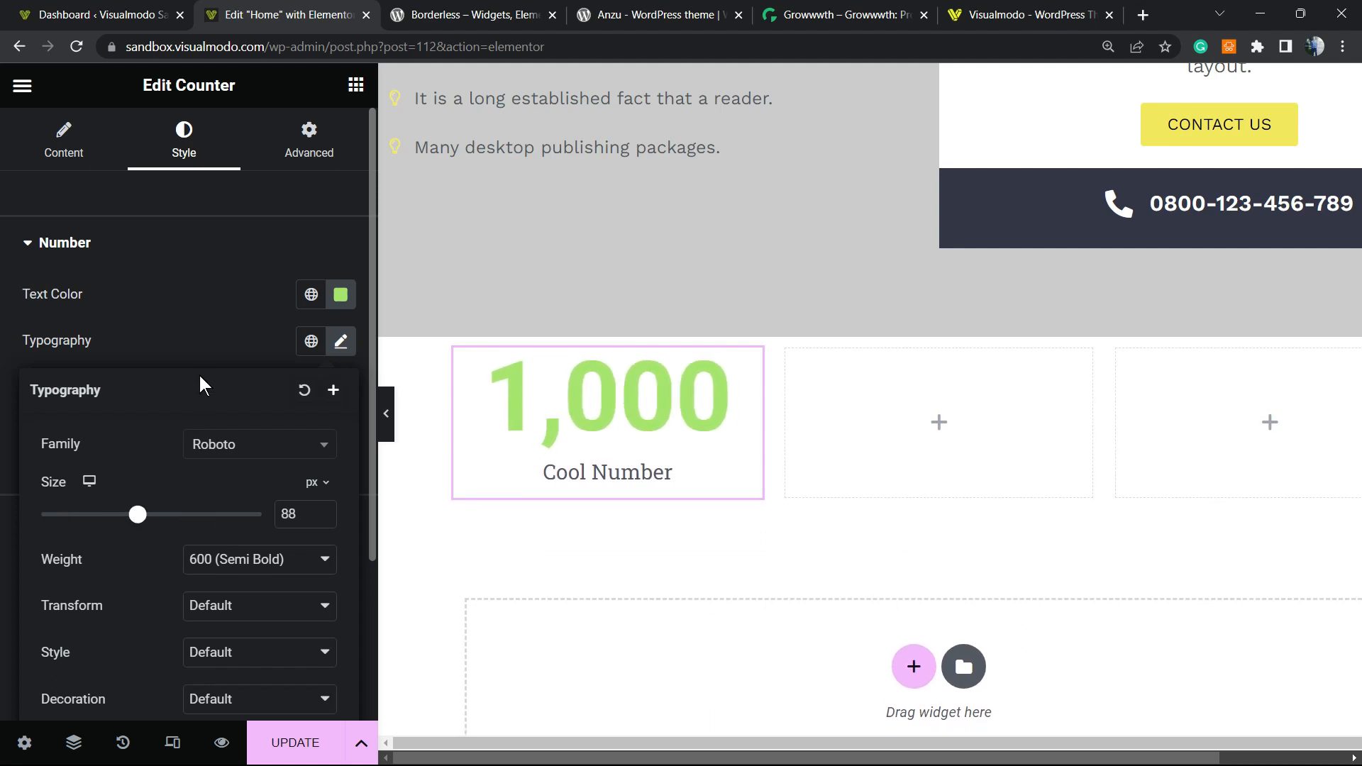
click(204, 355)
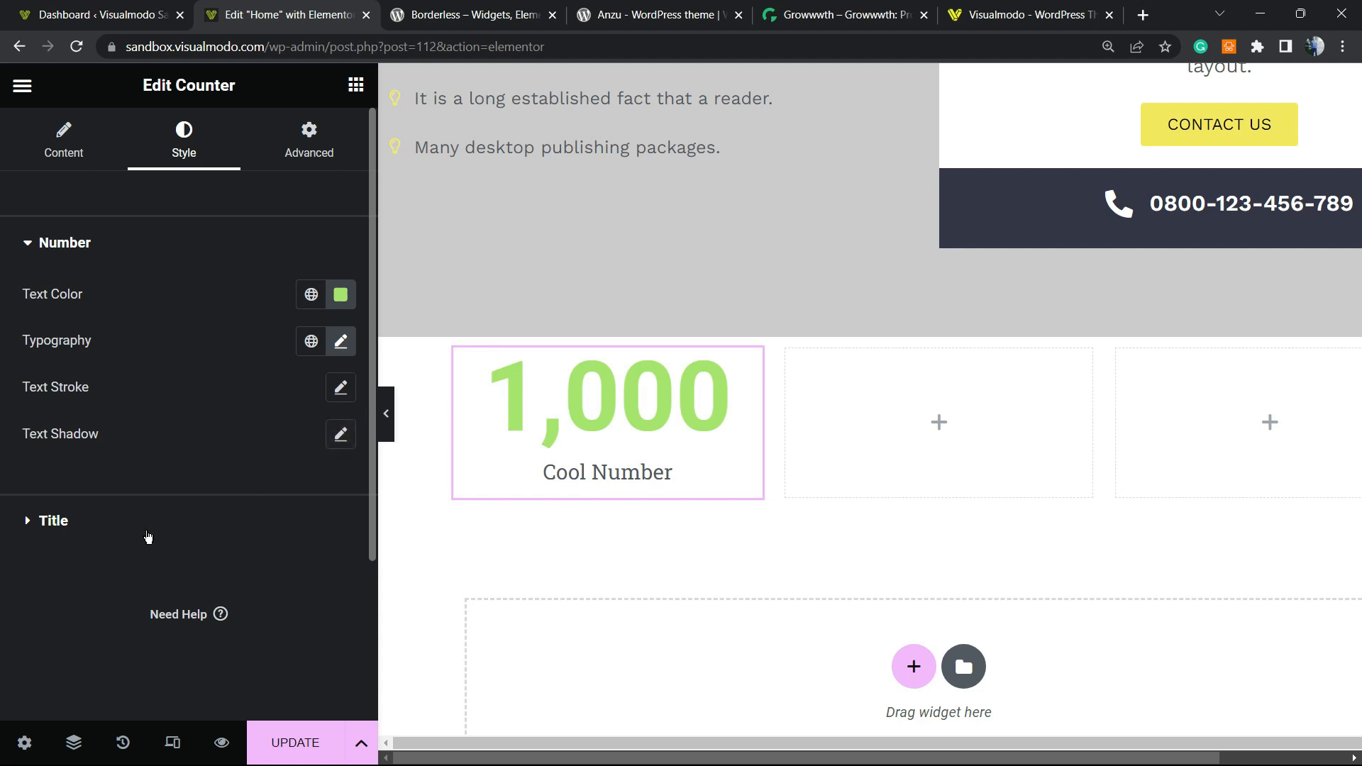
click(137, 535)
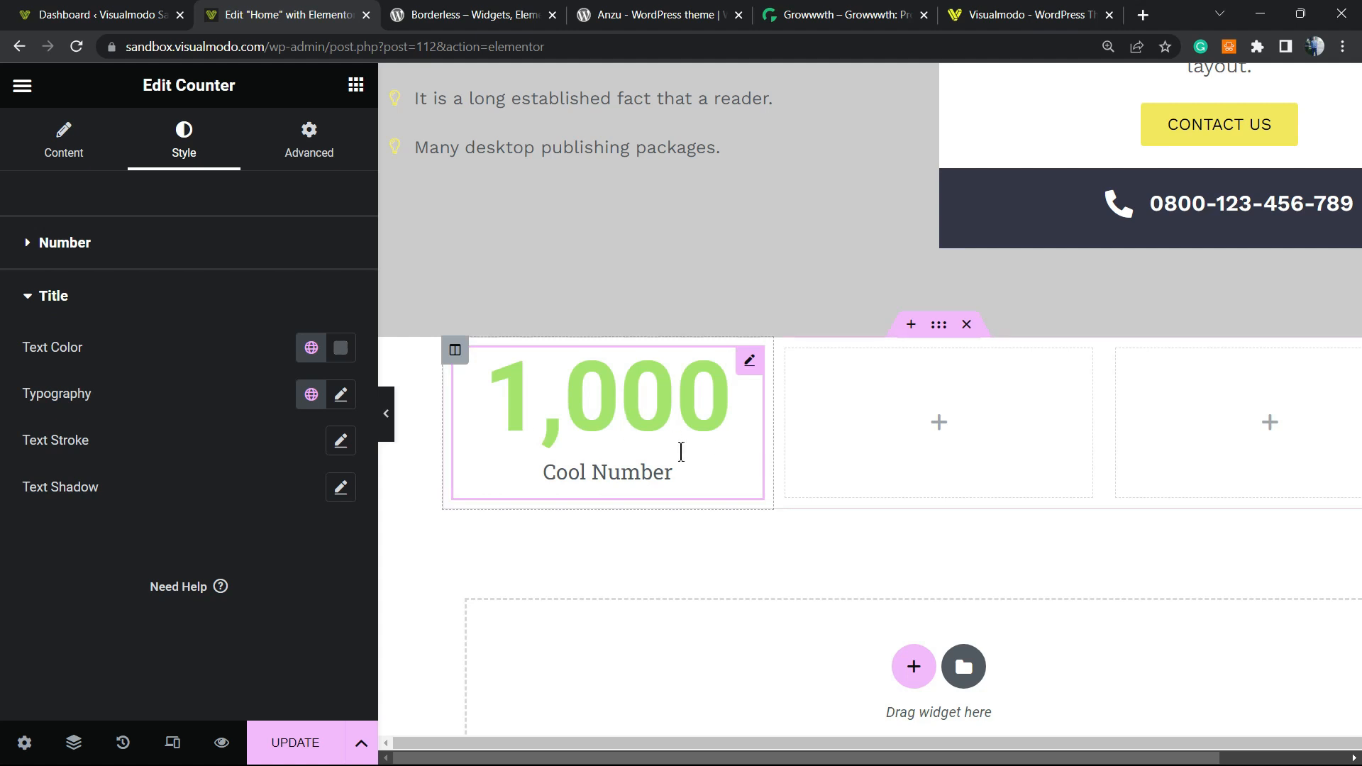
Copy the styled counter and paste it into the second and third columns of the section.
right_click(656, 443)
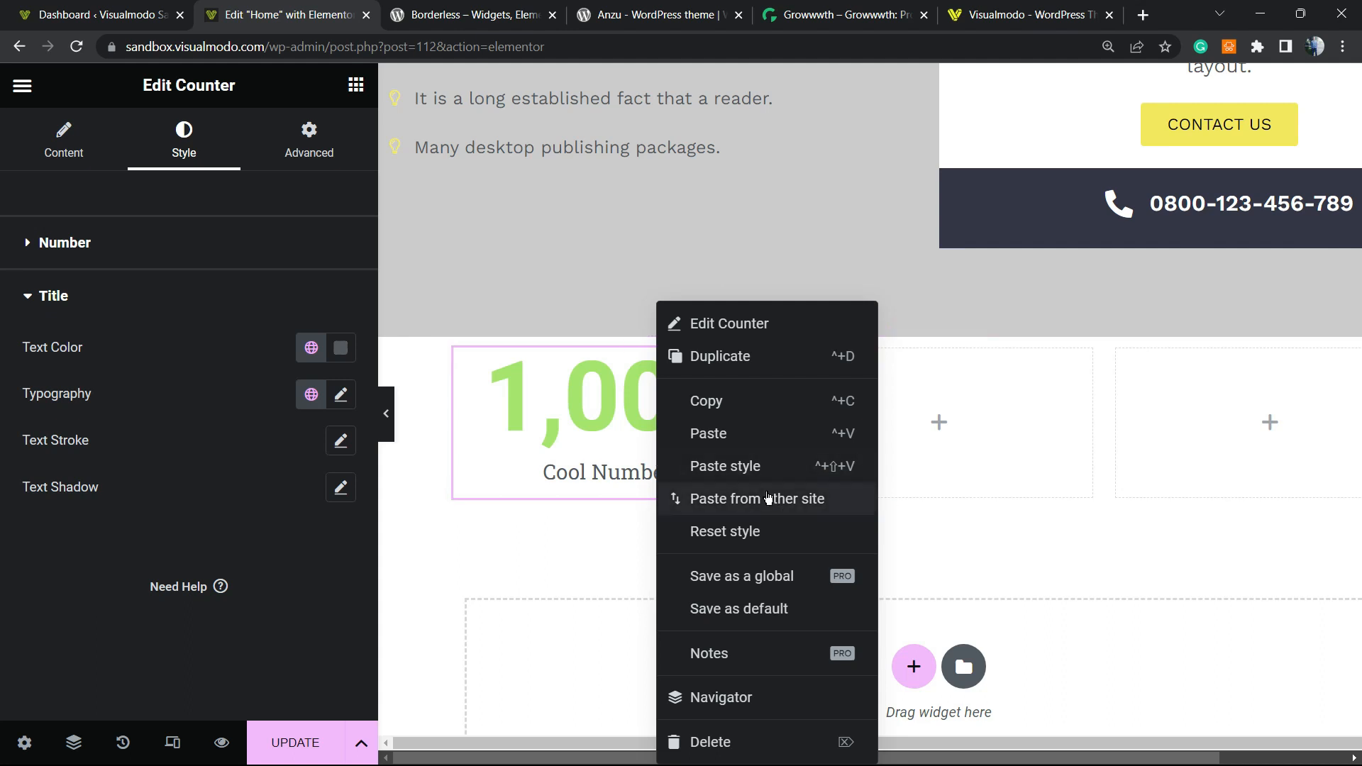
right_click(610, 408)
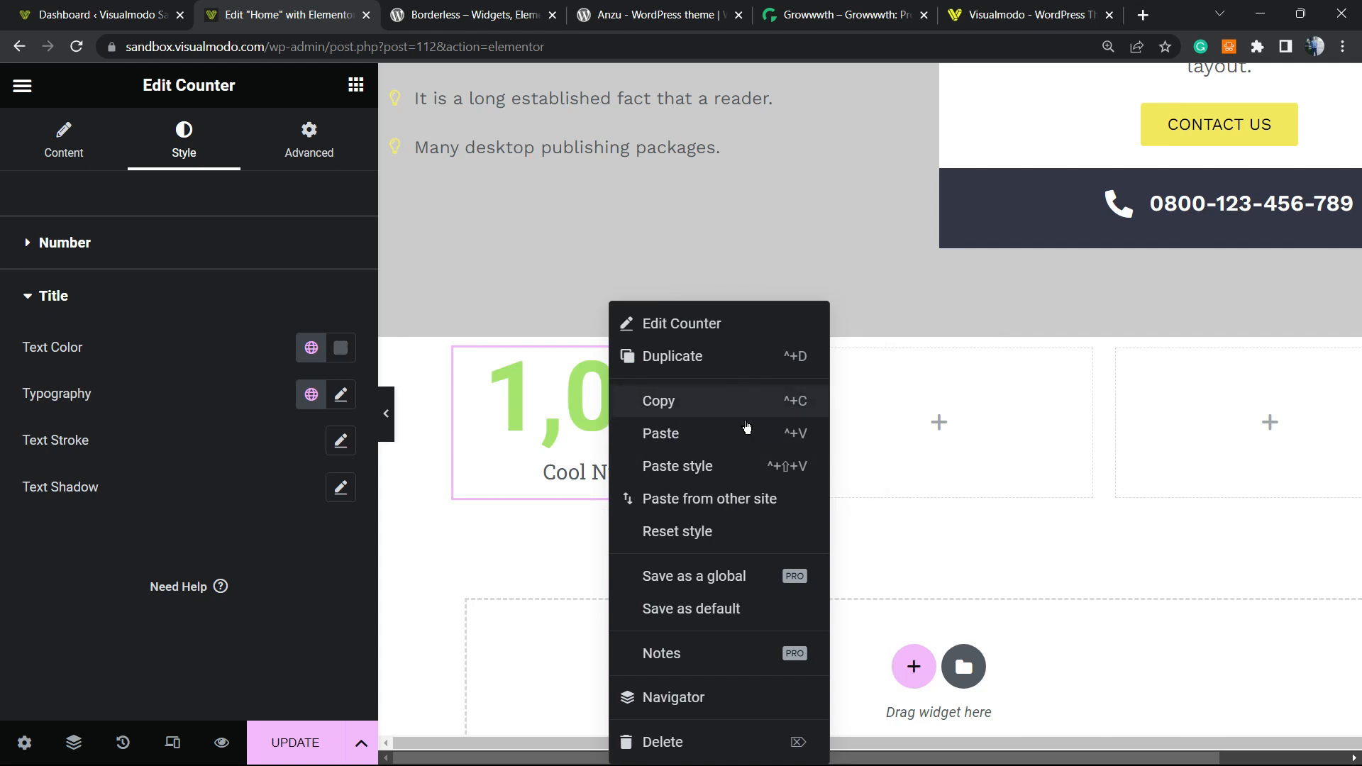
click(724, 402)
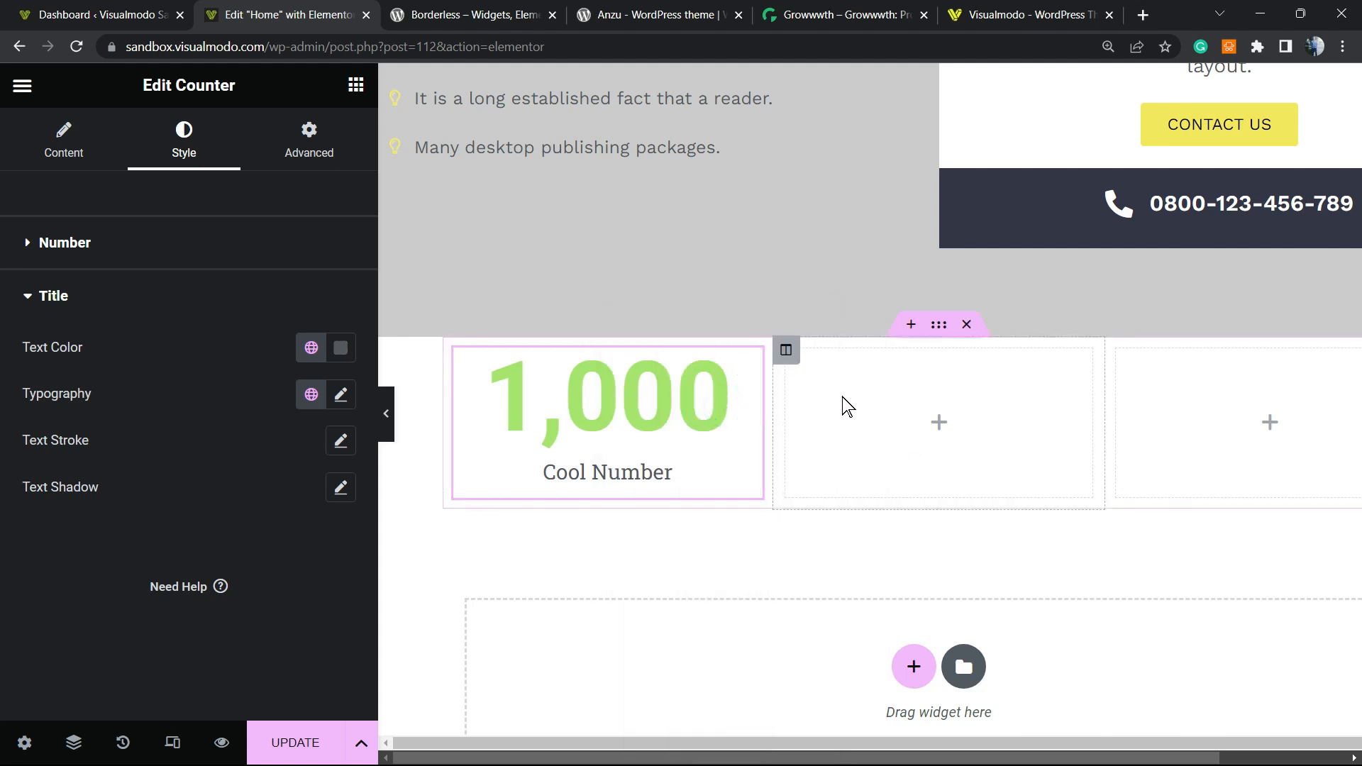
right_click(894, 433)
click(939, 508)
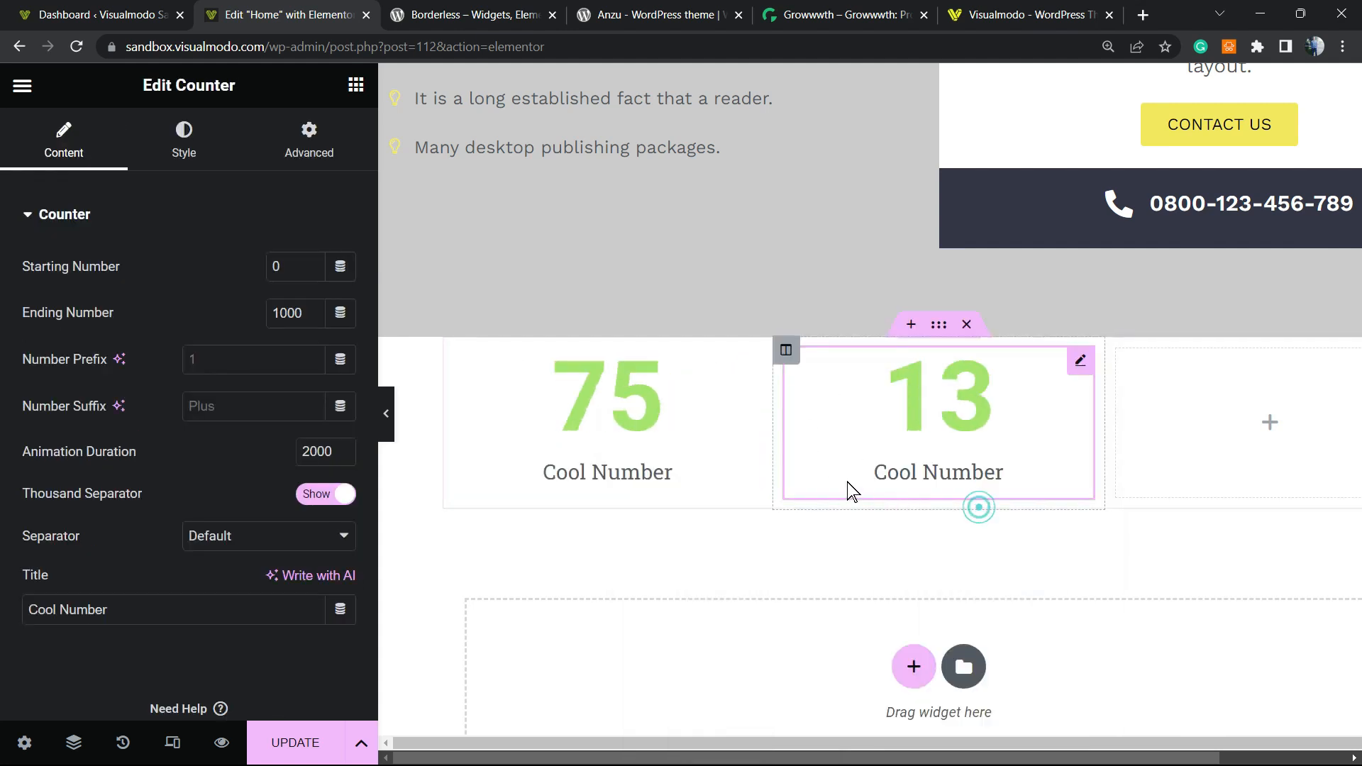
right_click(1180, 411)
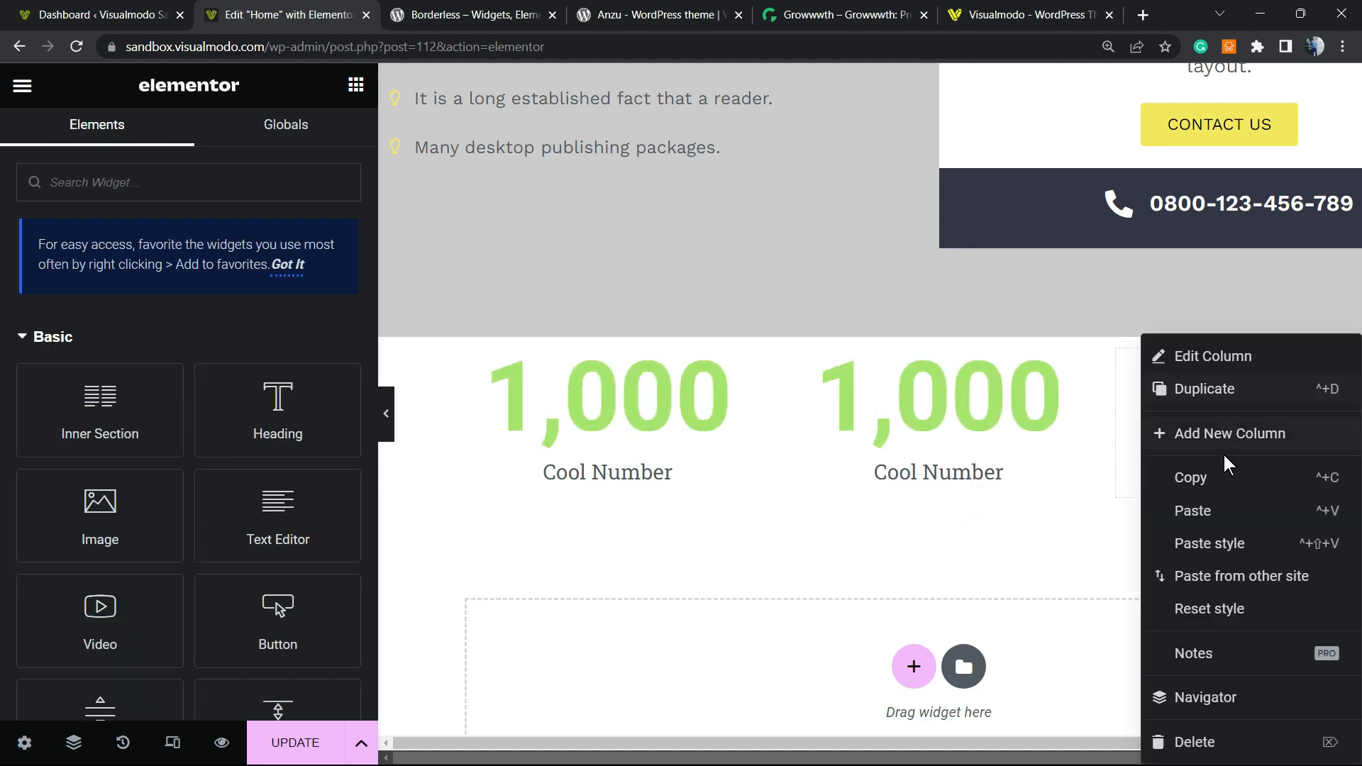
click(1236, 522)
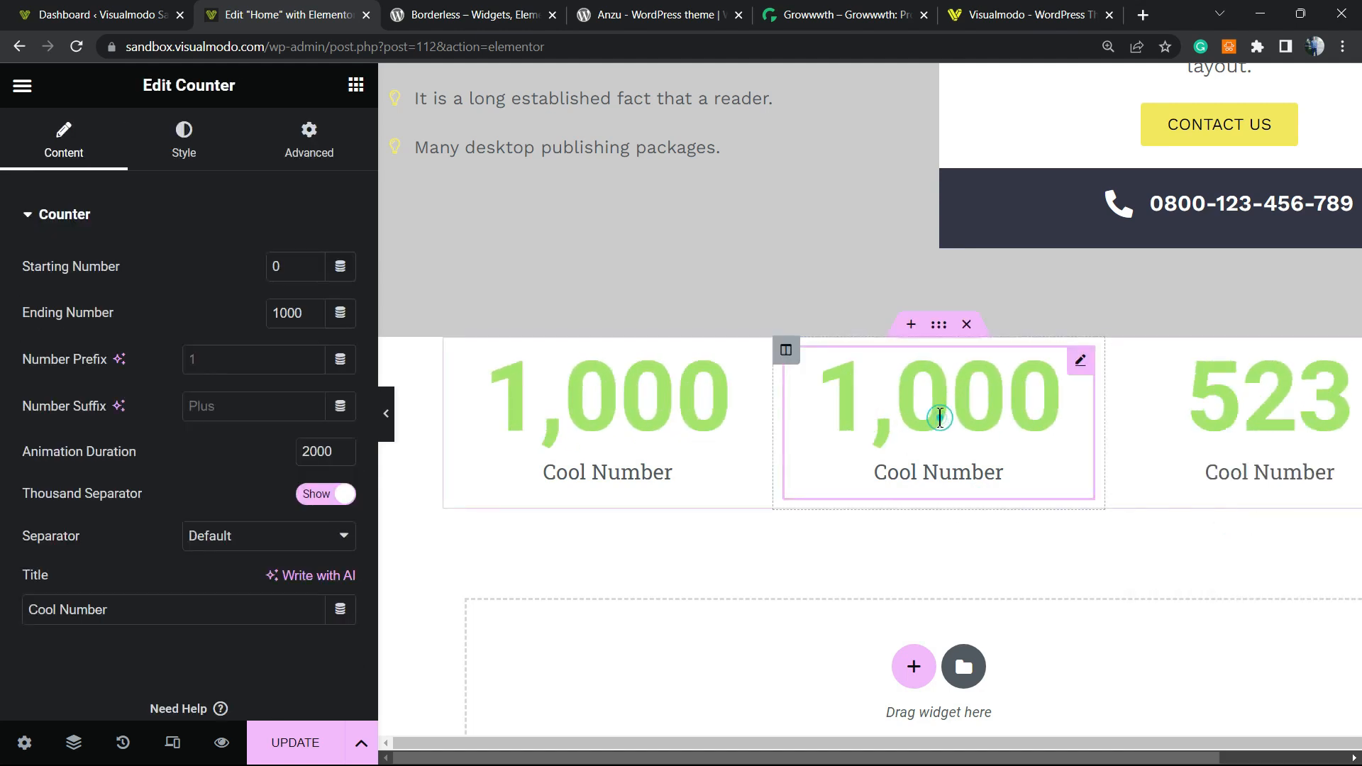
Set the ending number of the counter in the second column to 900.
click(938, 418)
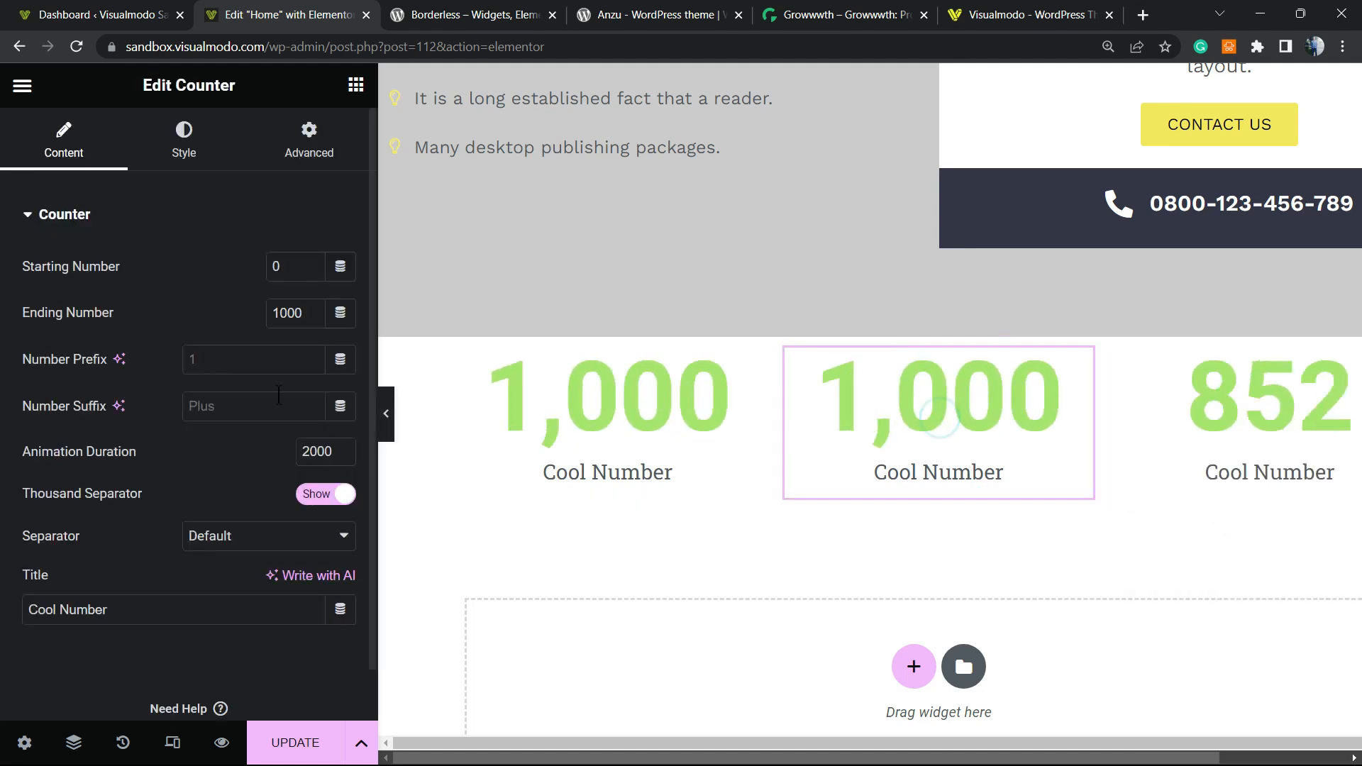
click(277, 314)
click(282, 313)
key(BackSpace)
text(9)
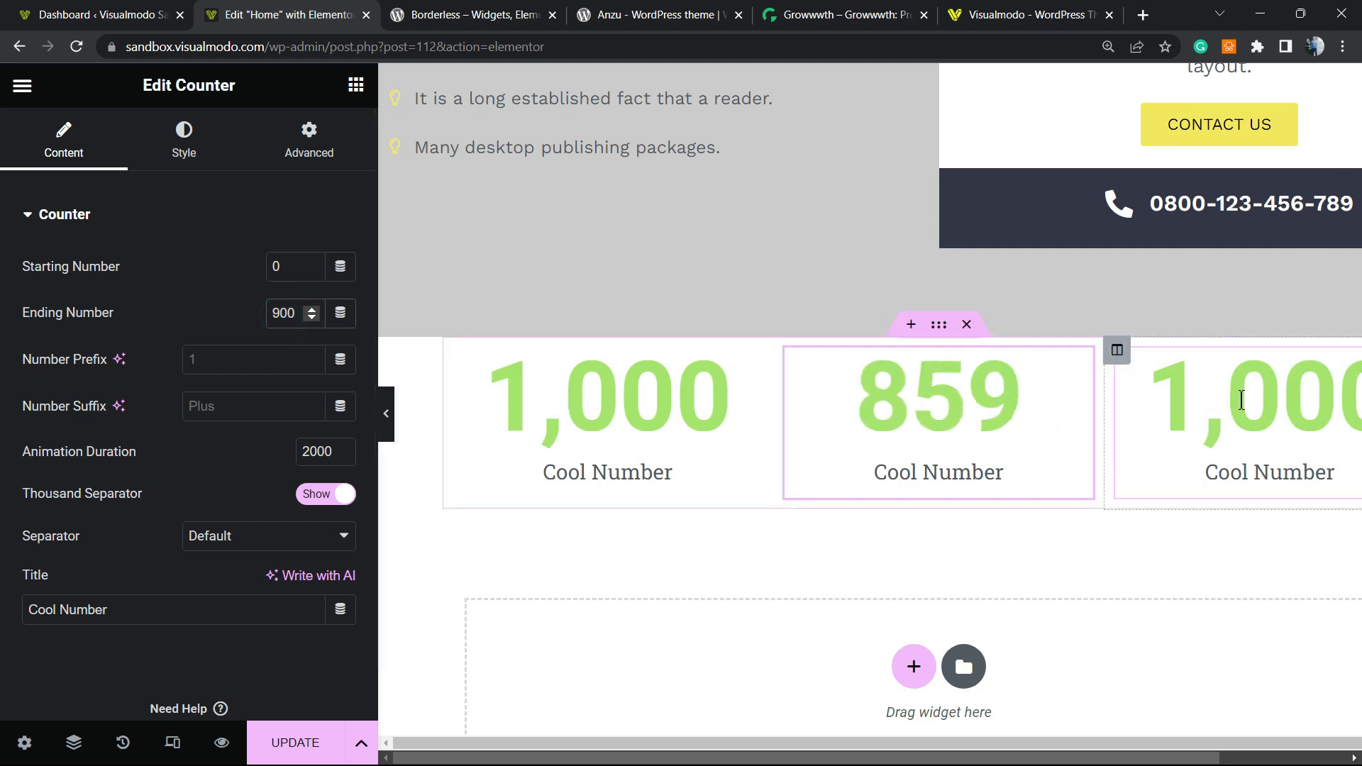
Set the ending number of the counter in the third column to 800.
key(BackSpace)
text(10)
click(282, 313)
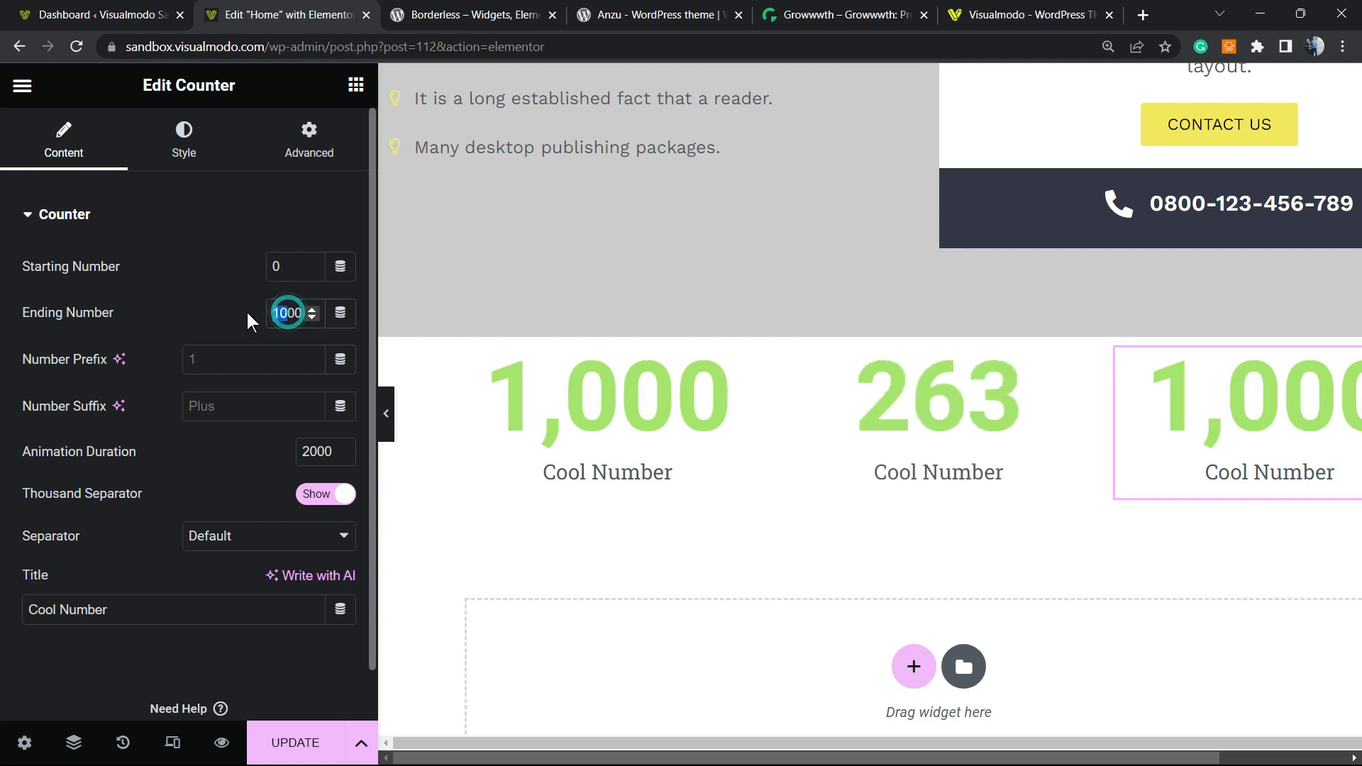
key(BackSpace)
key(BackSpace)
text(8)
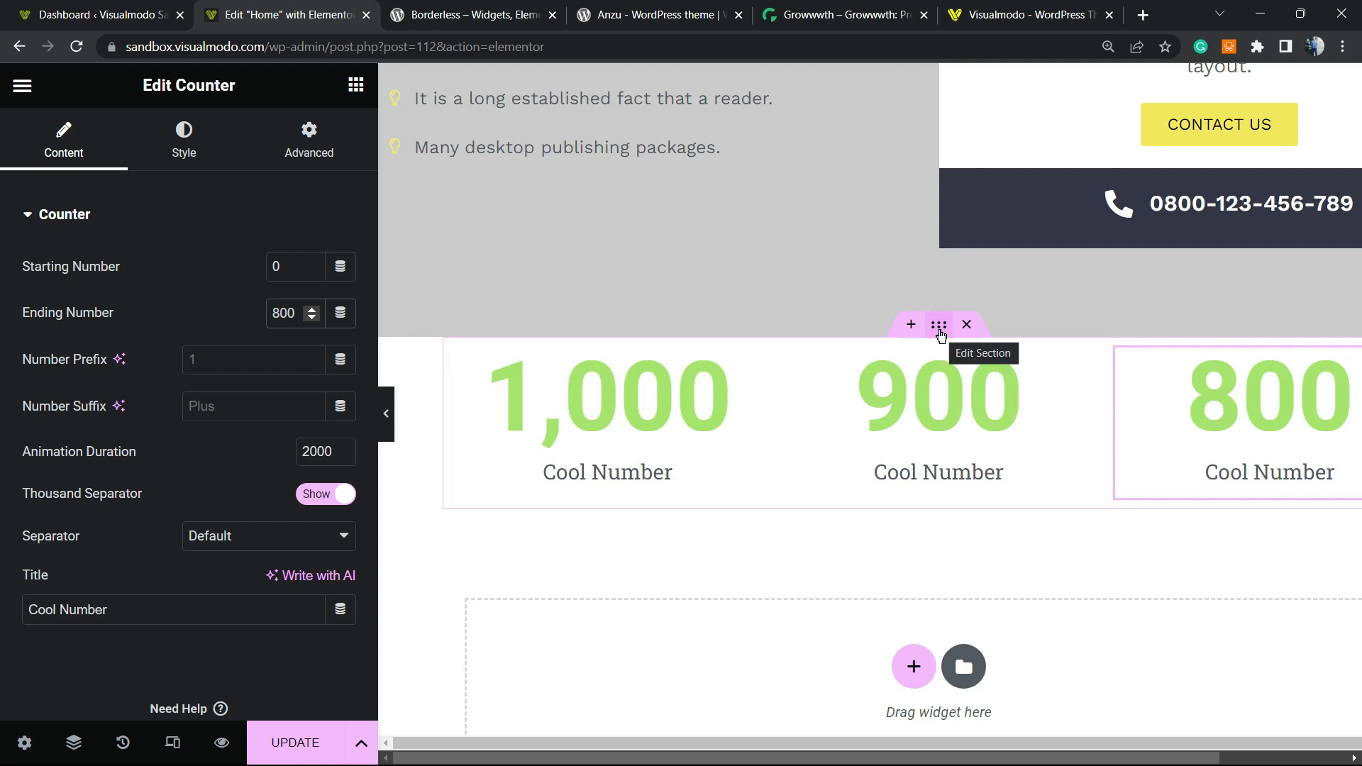
Unlink the margin values of the section holding the three counters and set its top margin to 60 px.
click(940, 335)
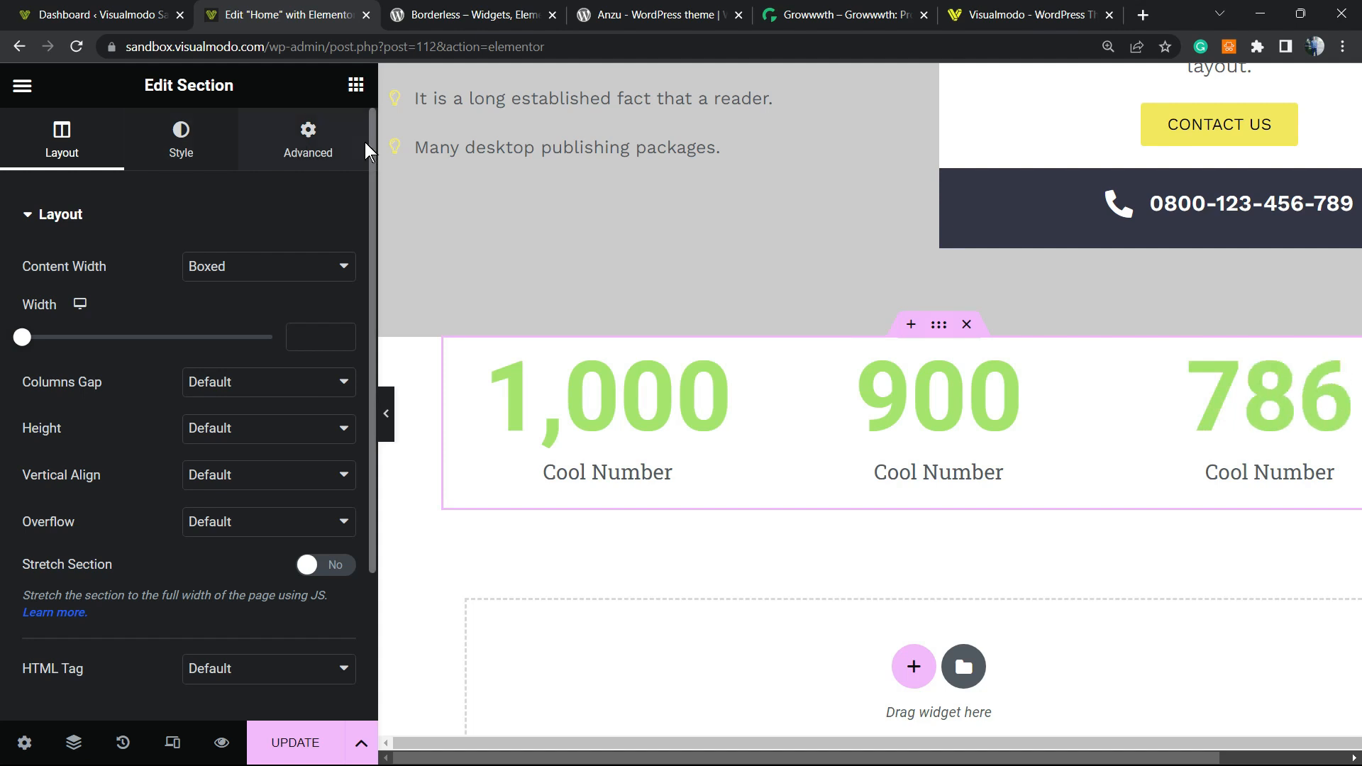
click(342, 151)
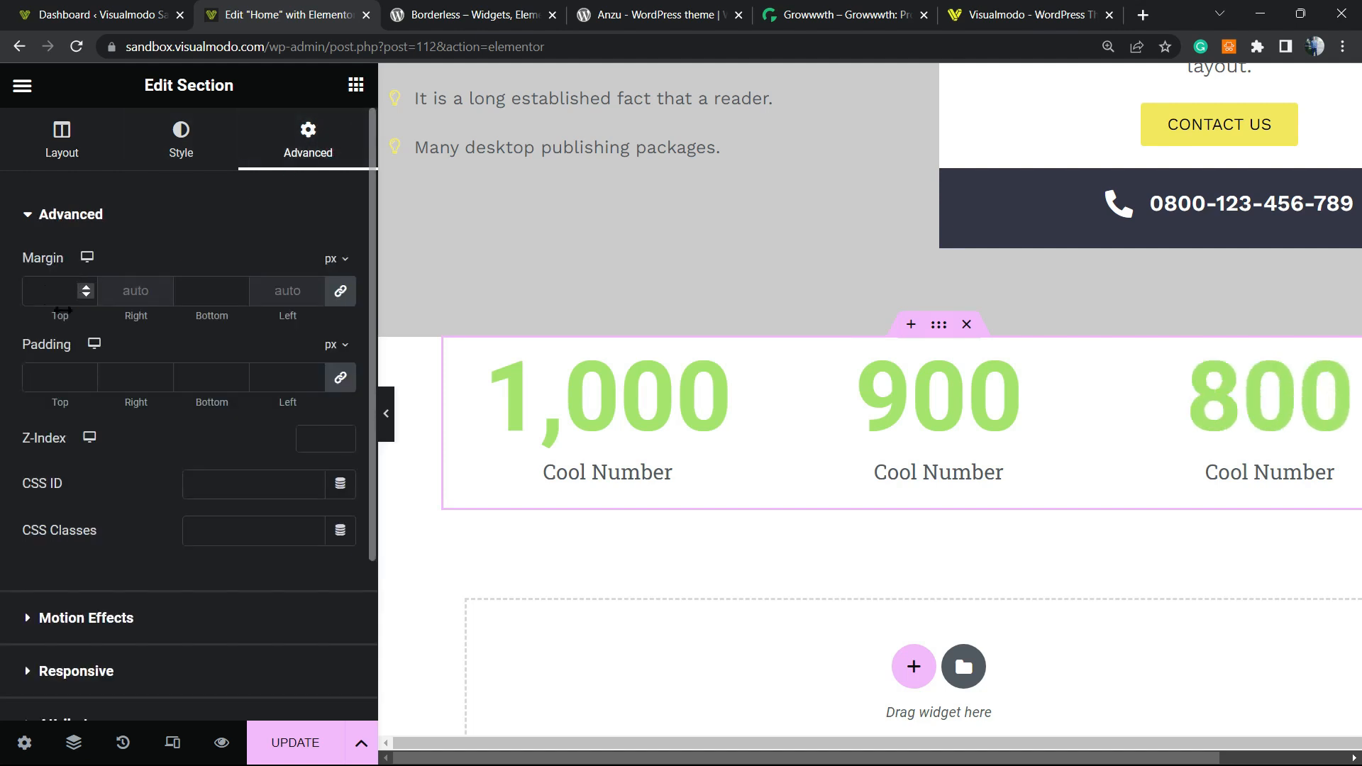
click(341, 293)
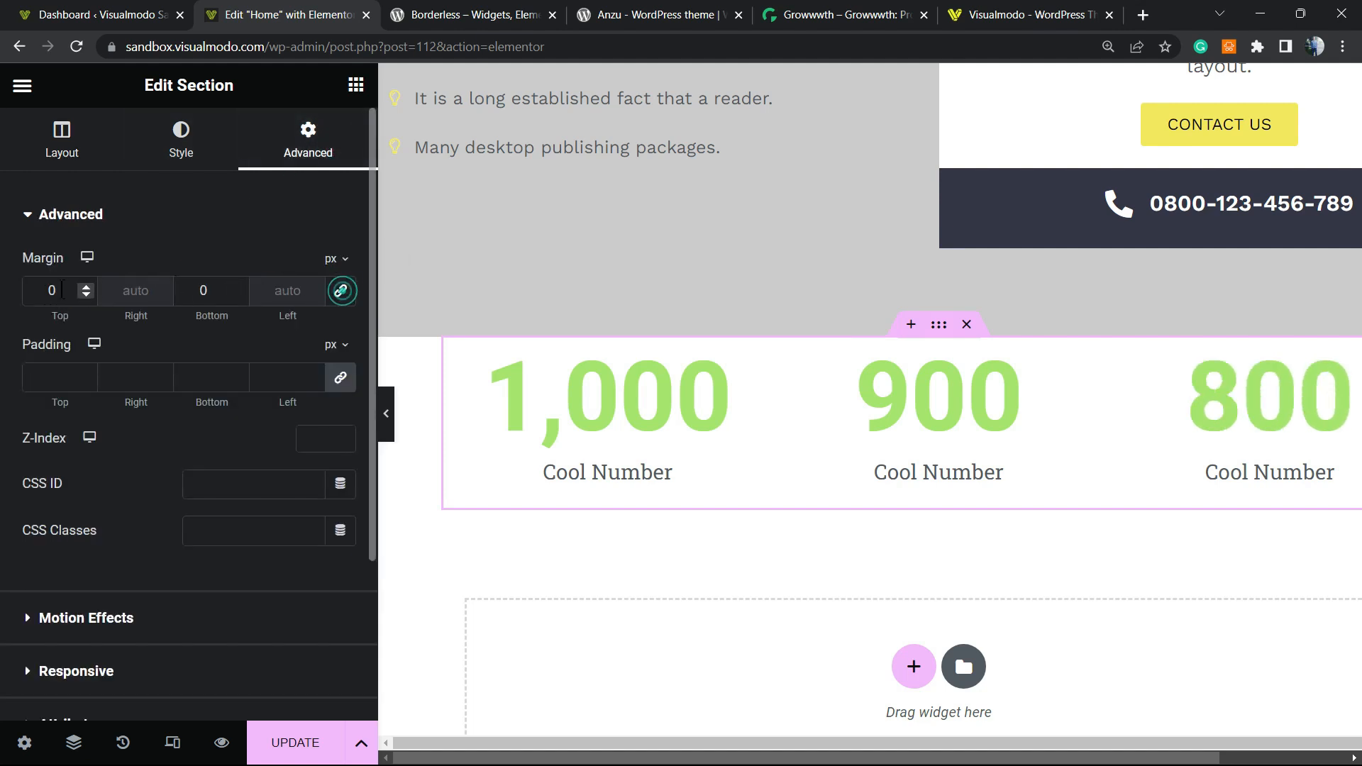
click(42, 289)
text(2)
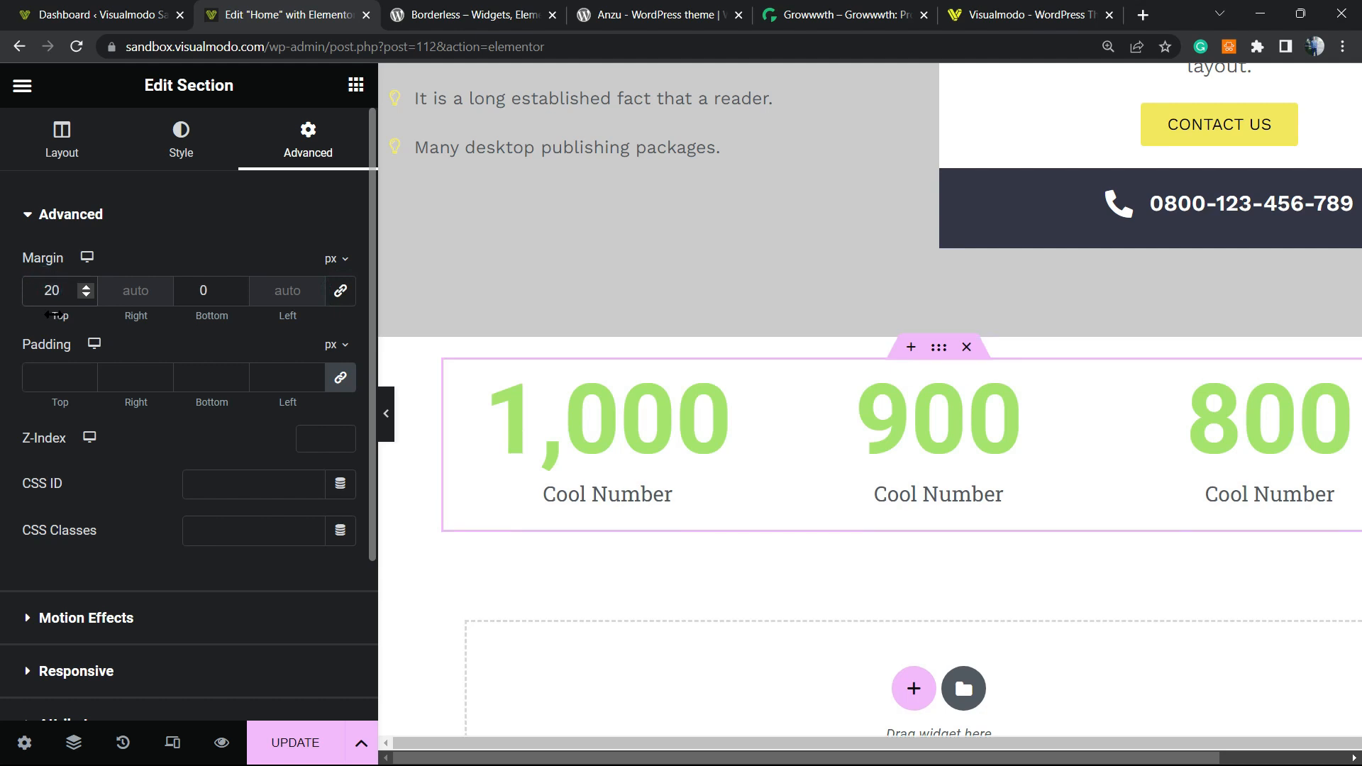
text(2)
click(51, 286)
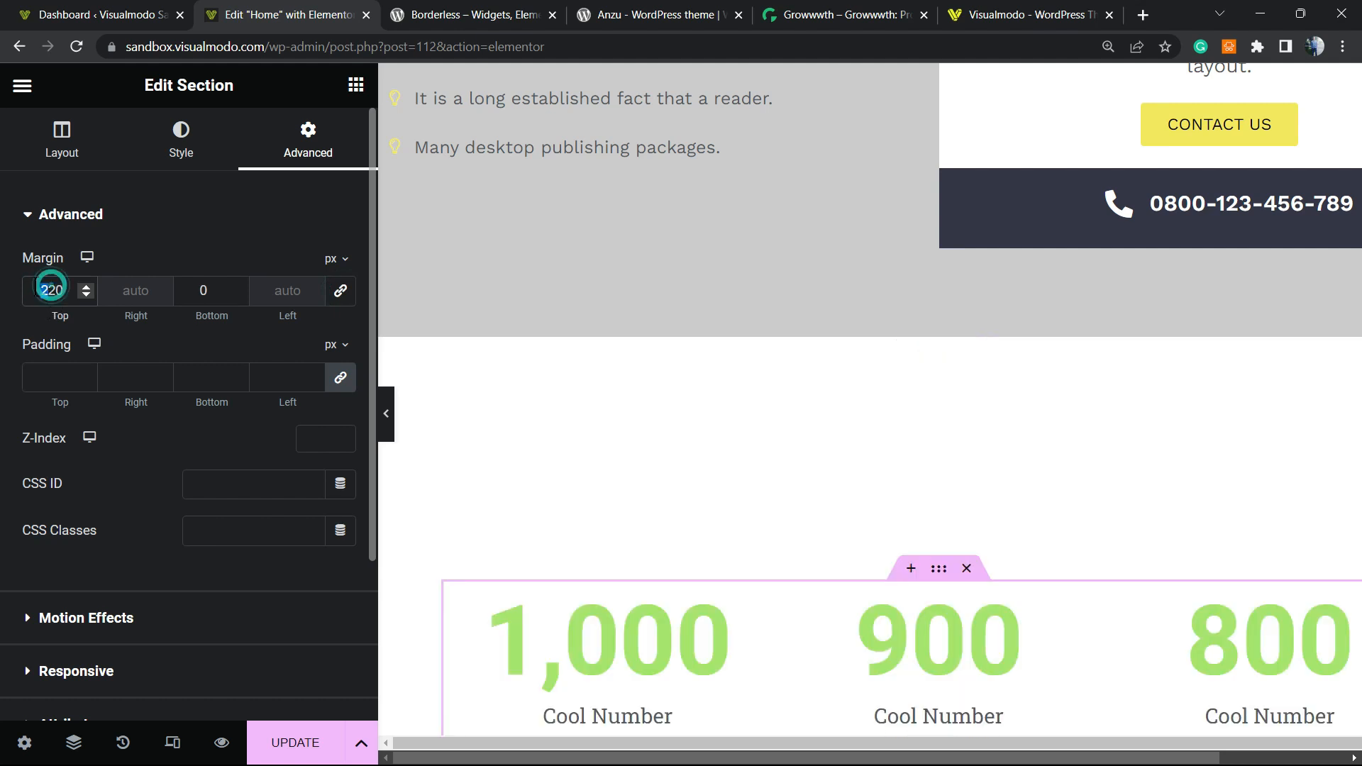
drag(49, 286, 45, 284)
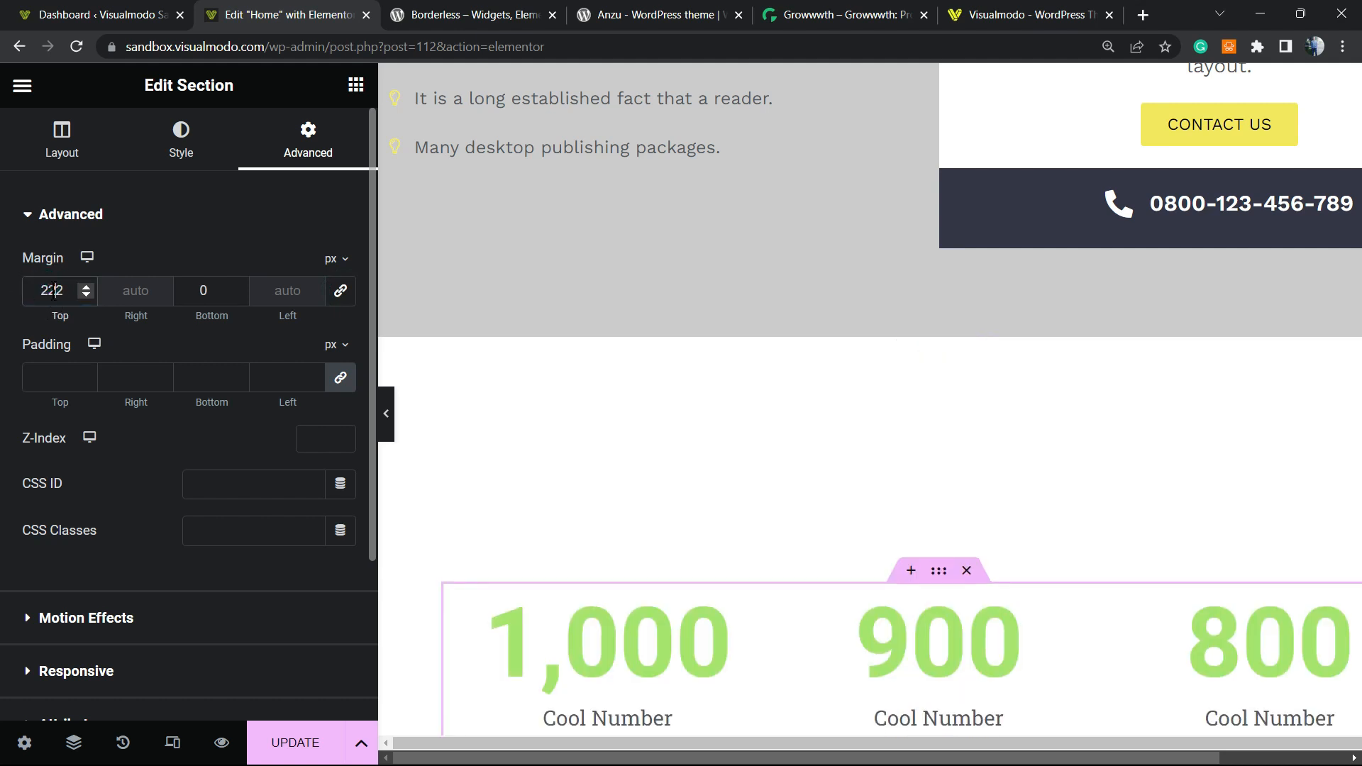
double_click(50, 291)
text(42)
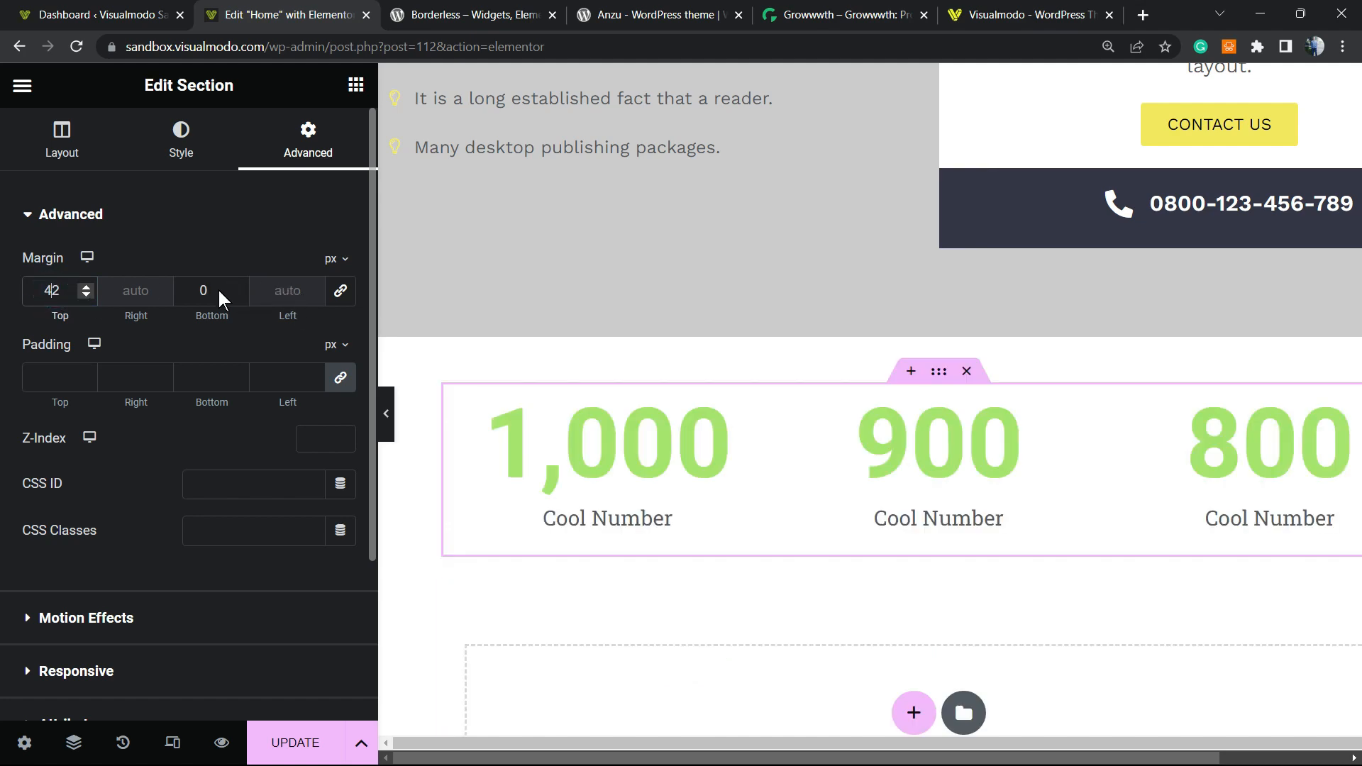
click(85, 287)
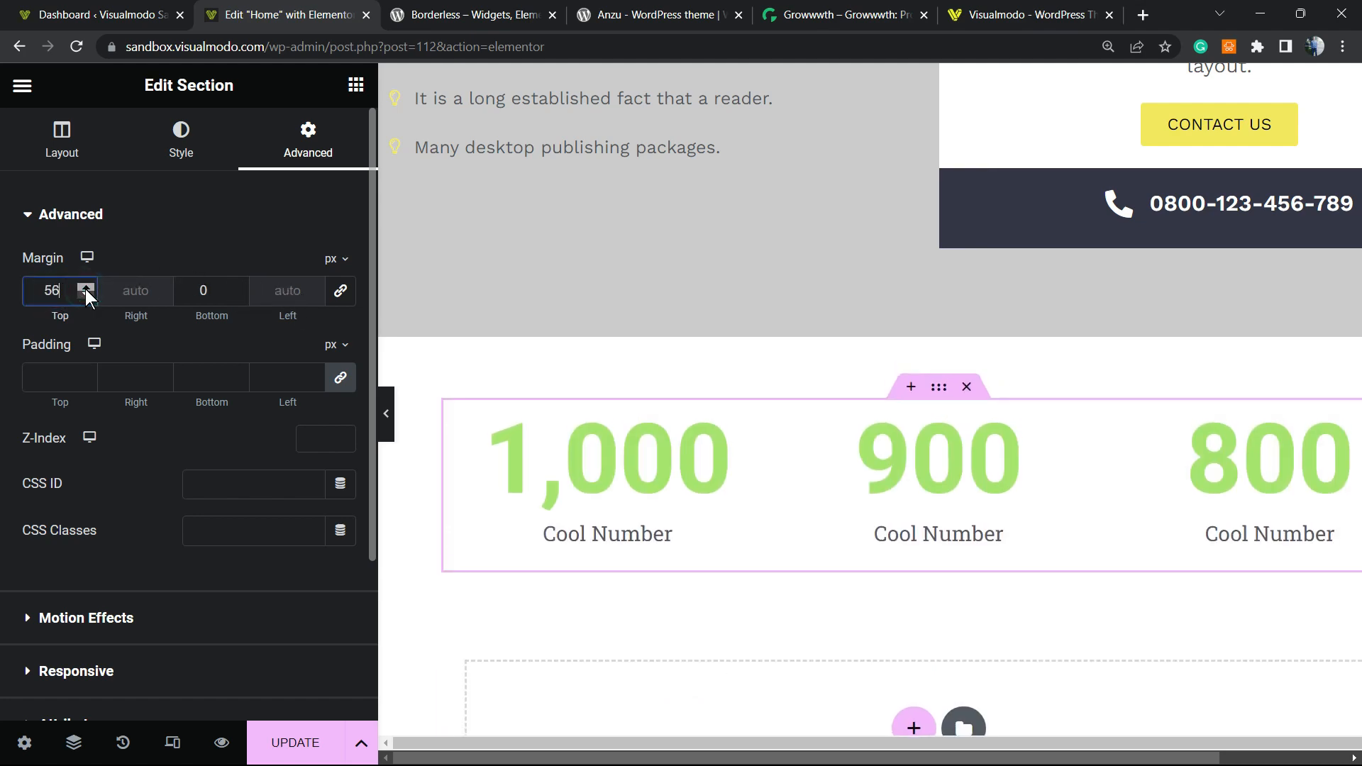
scroll(724, 521, down, 5)
scroll(745, 525, up, 4)
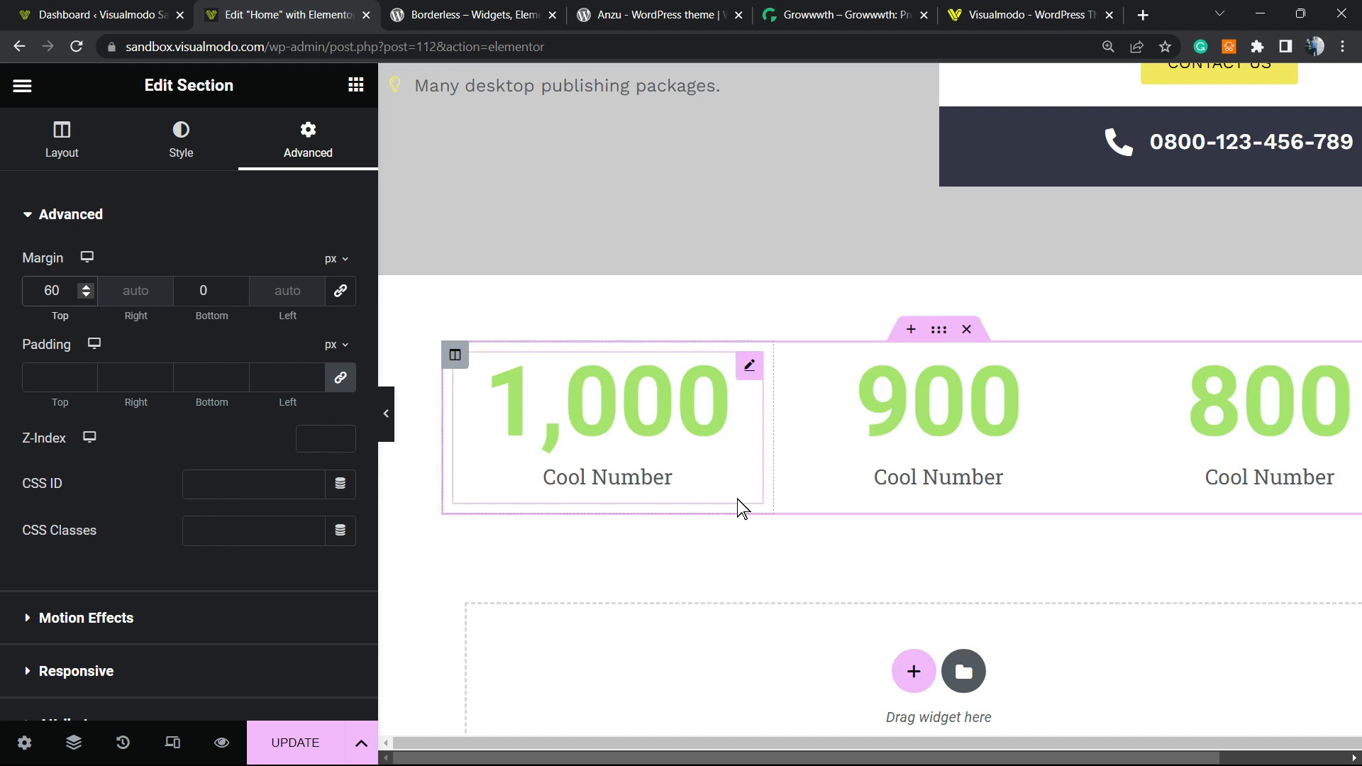
key(ctrl+minus)
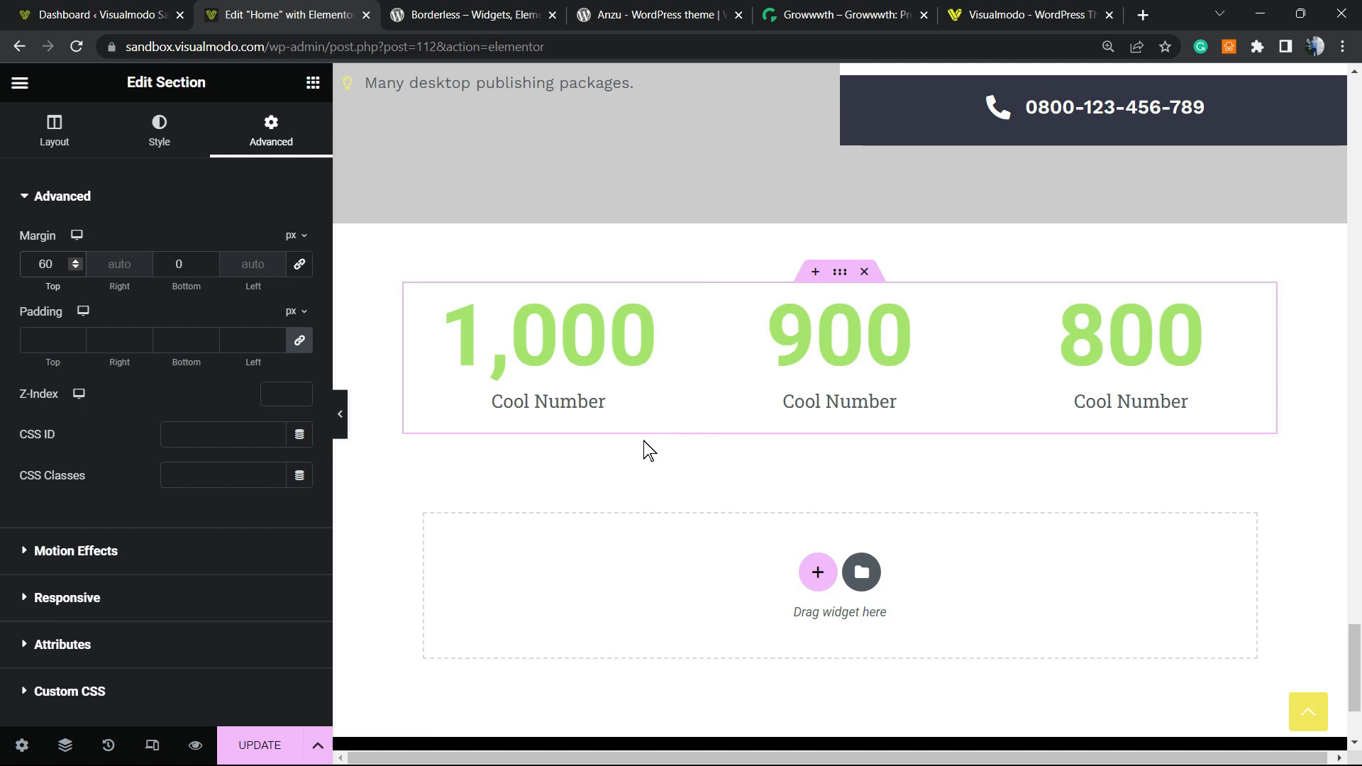
Switch to the WordPress.org page of the Borderless plugin and examine its title describing what it offers for Elementor and Gutenberg.
click(468, 14)
double_click(391, 541)
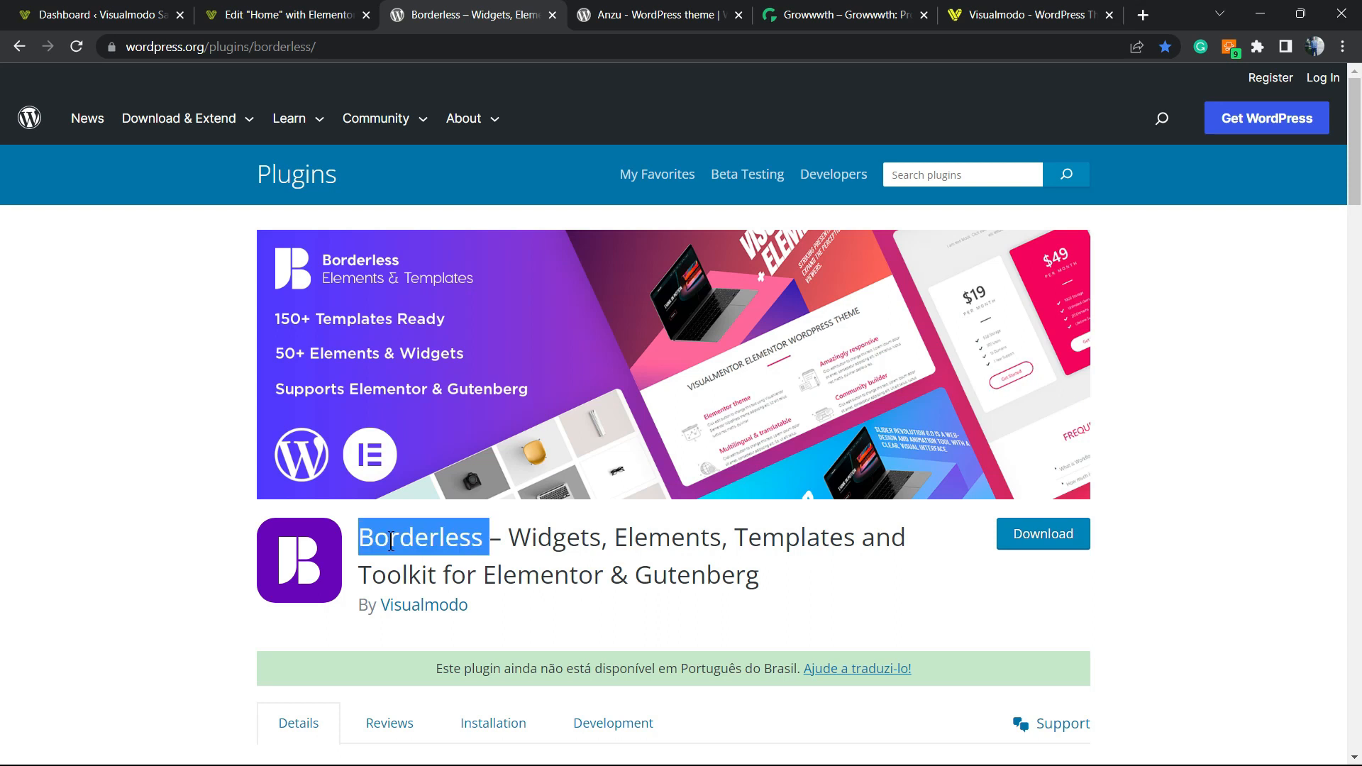
double_click(552, 537)
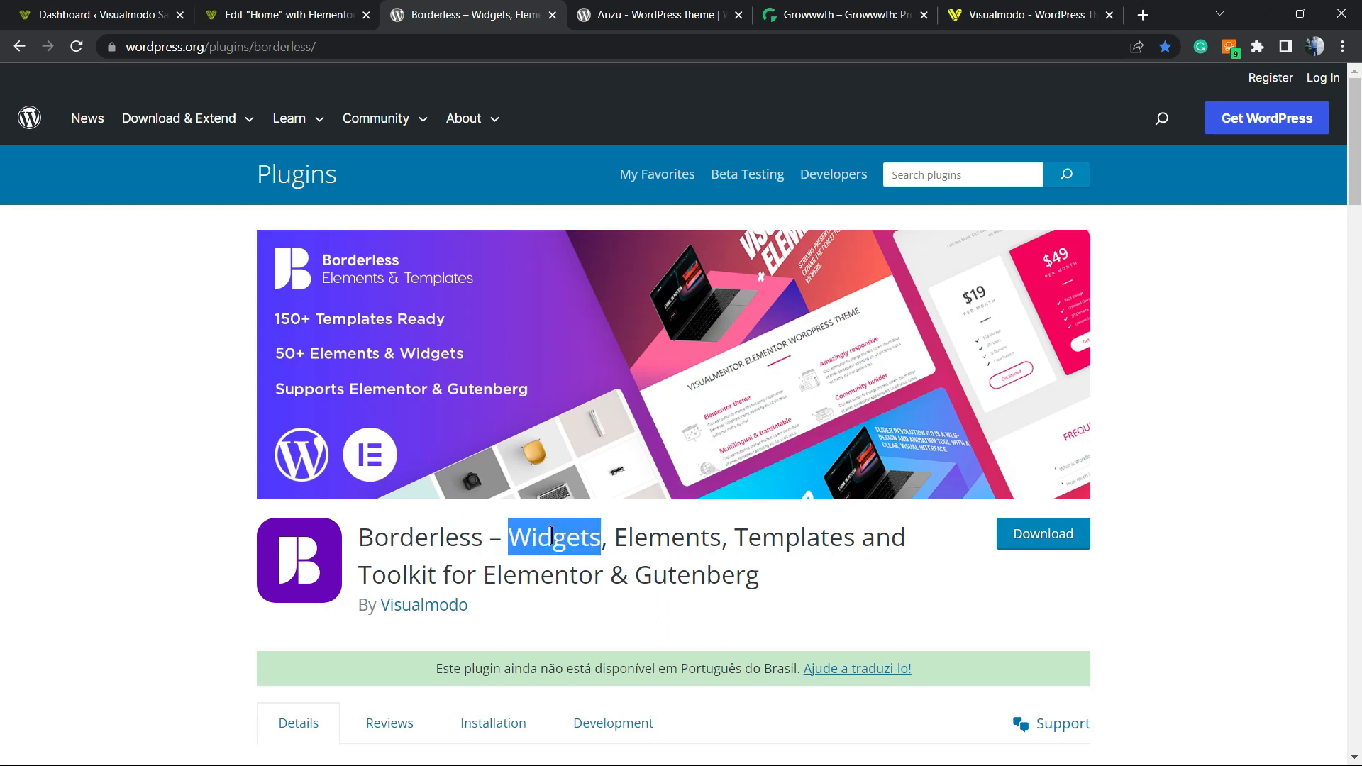
double_click(622, 537)
double_click(747, 540)
double_click(383, 575)
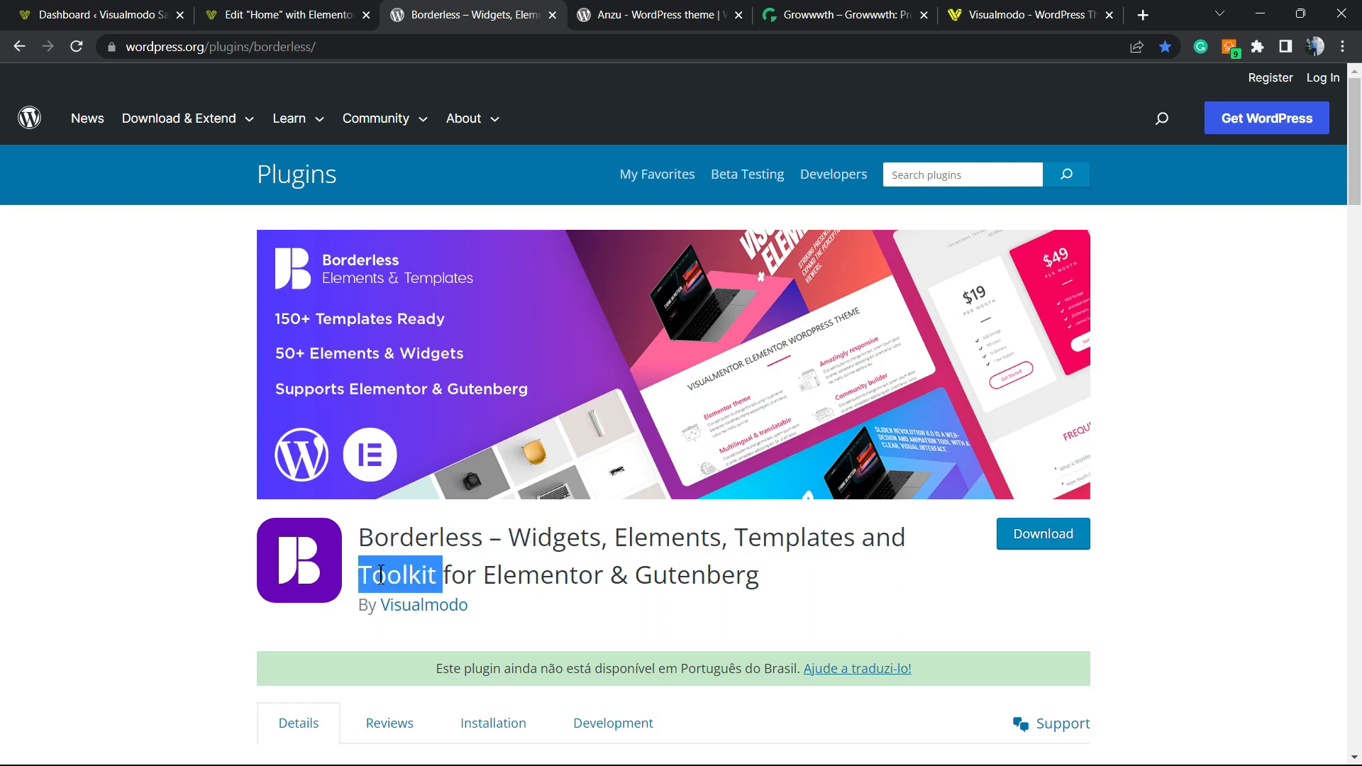
double_click(496, 577)
click(645, 577)
double_click(645, 577)
click(647, 576)
double_click(647, 576)
Switch to the WordPress.org page of the Anzu theme and examine the theme's name.
click(649, 14)
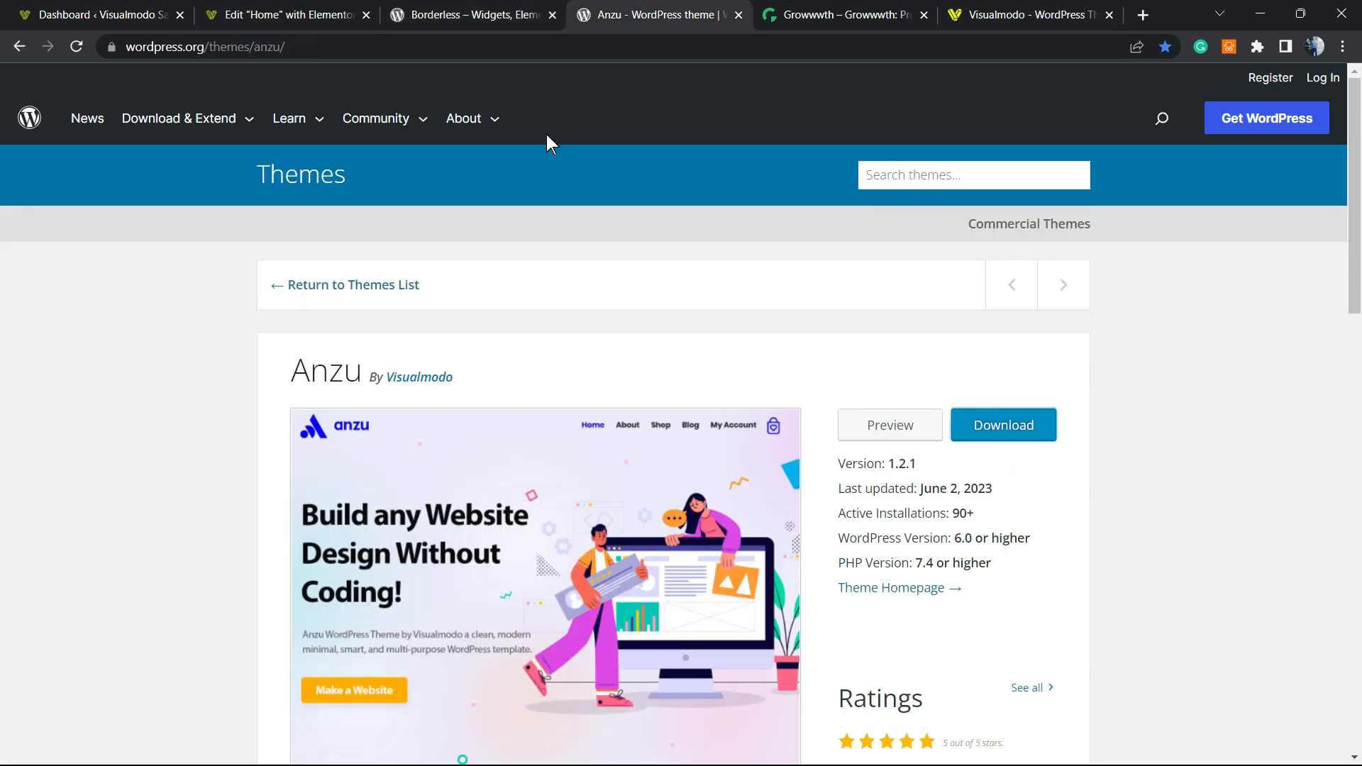
triple_click(525, 383)
click(315, 358)
double_click(316, 359)
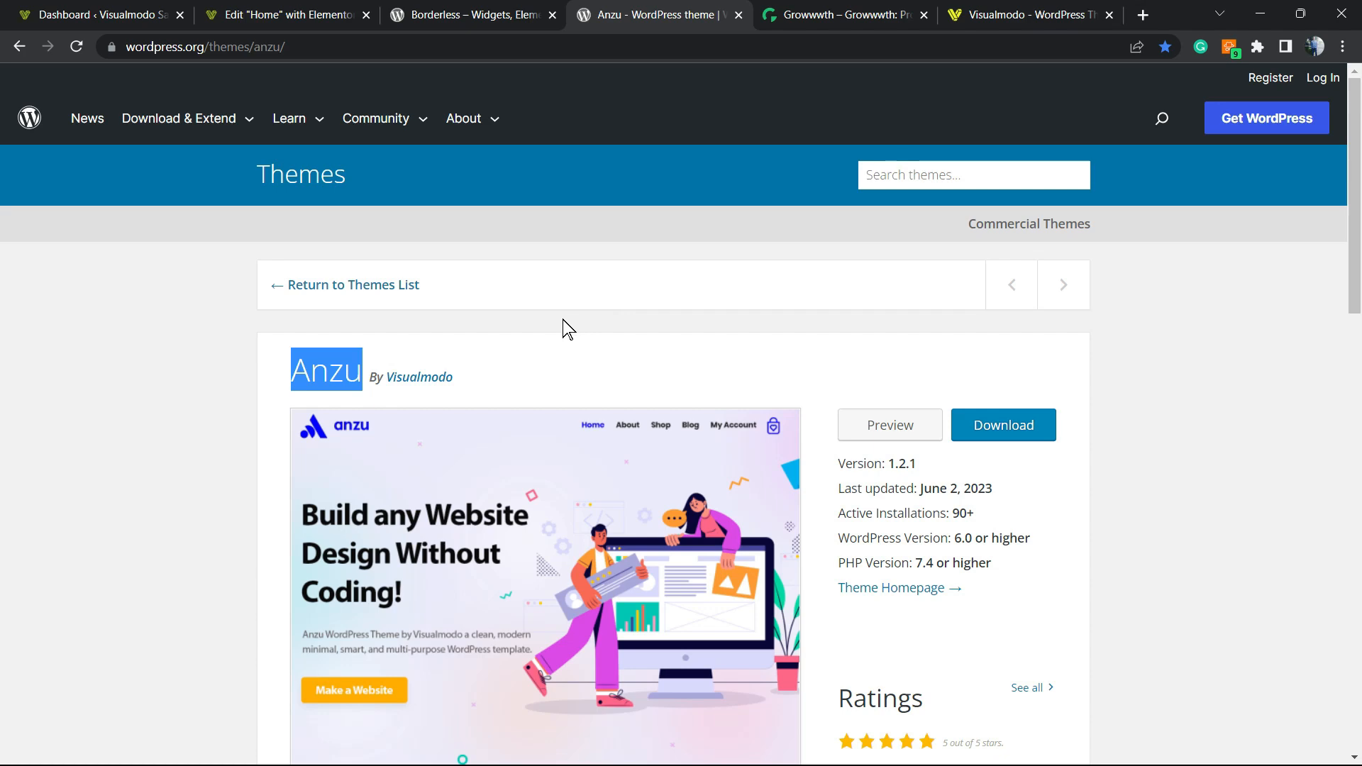
Switch to the Growwwth website and look through its guest posting home page and the list of sites offered.
click(774, 17)
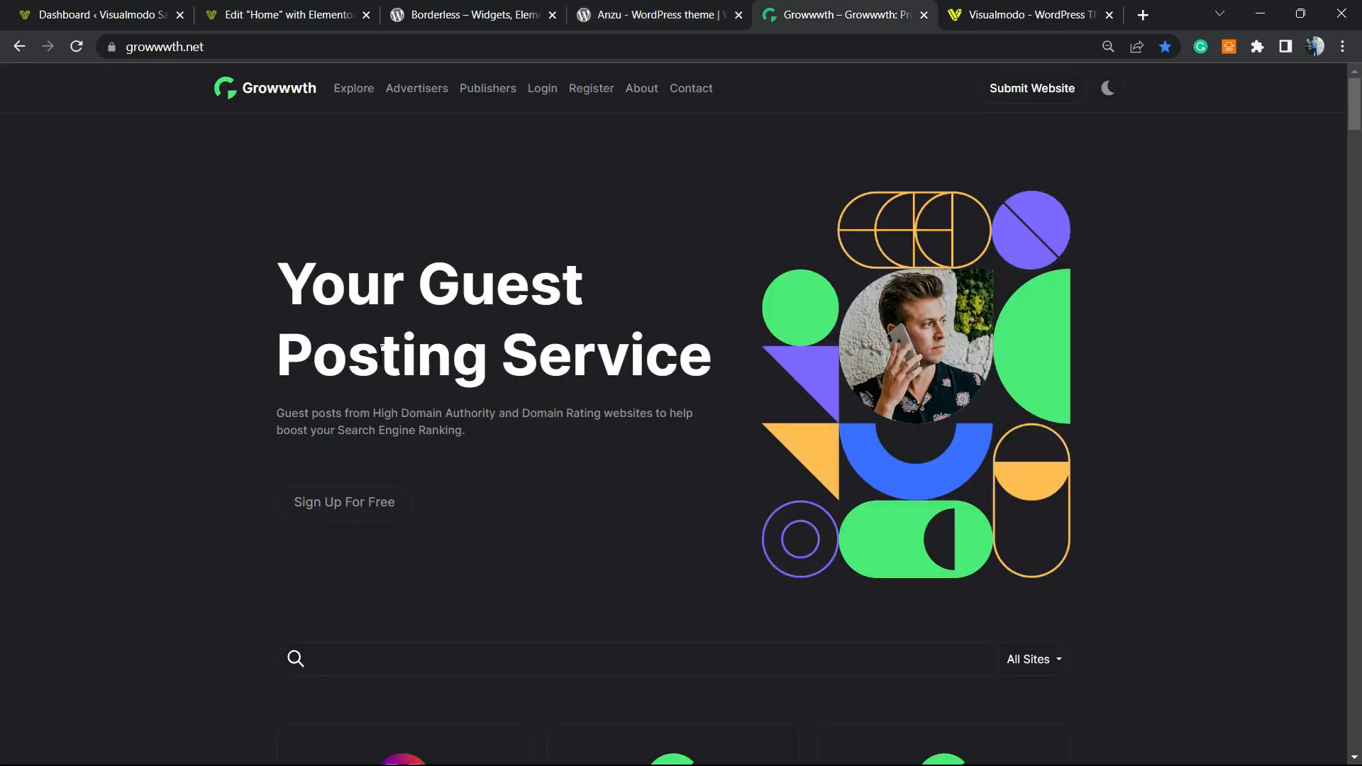
scroll(381, 353, down, 7)
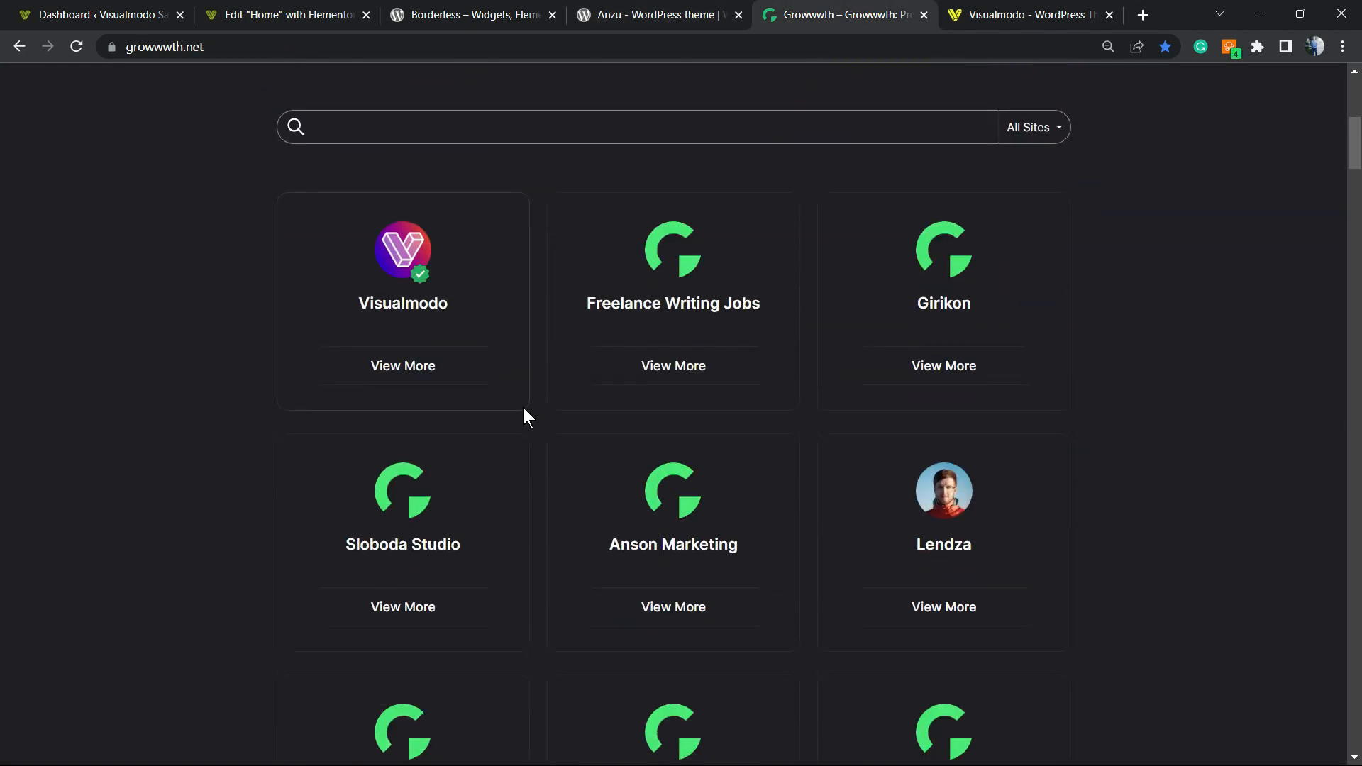
scroll(527, 447, up, 7)
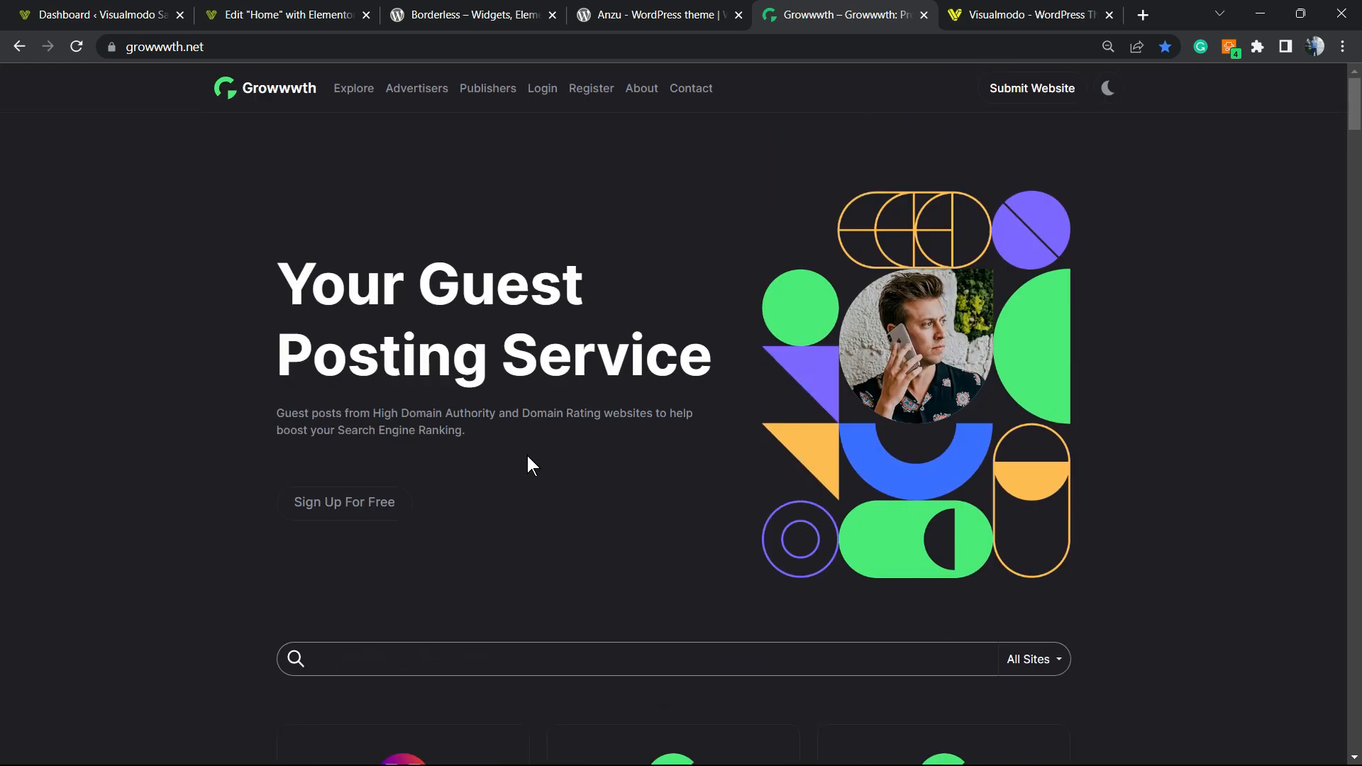
scroll(509, 447, down, 7)
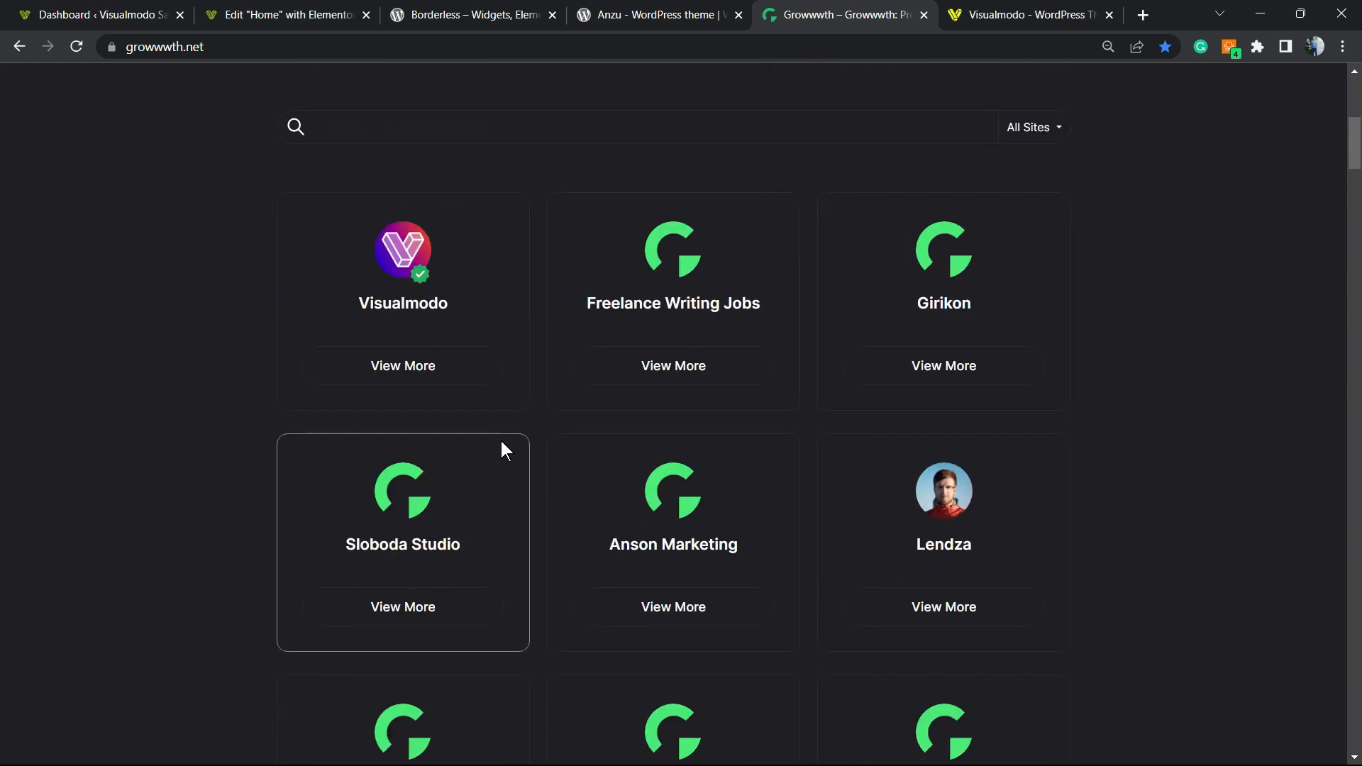
scroll(517, 408, down, 2)
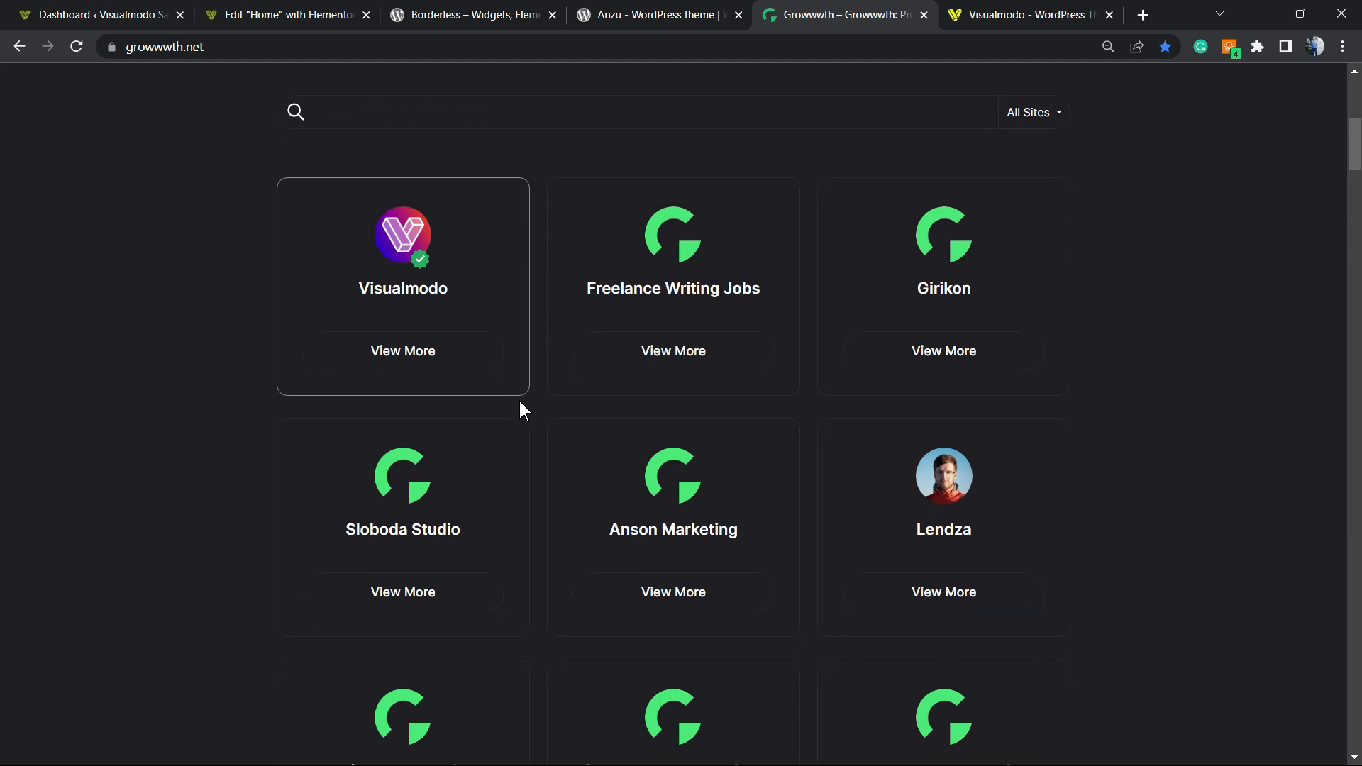
scroll(532, 428, down, 10)
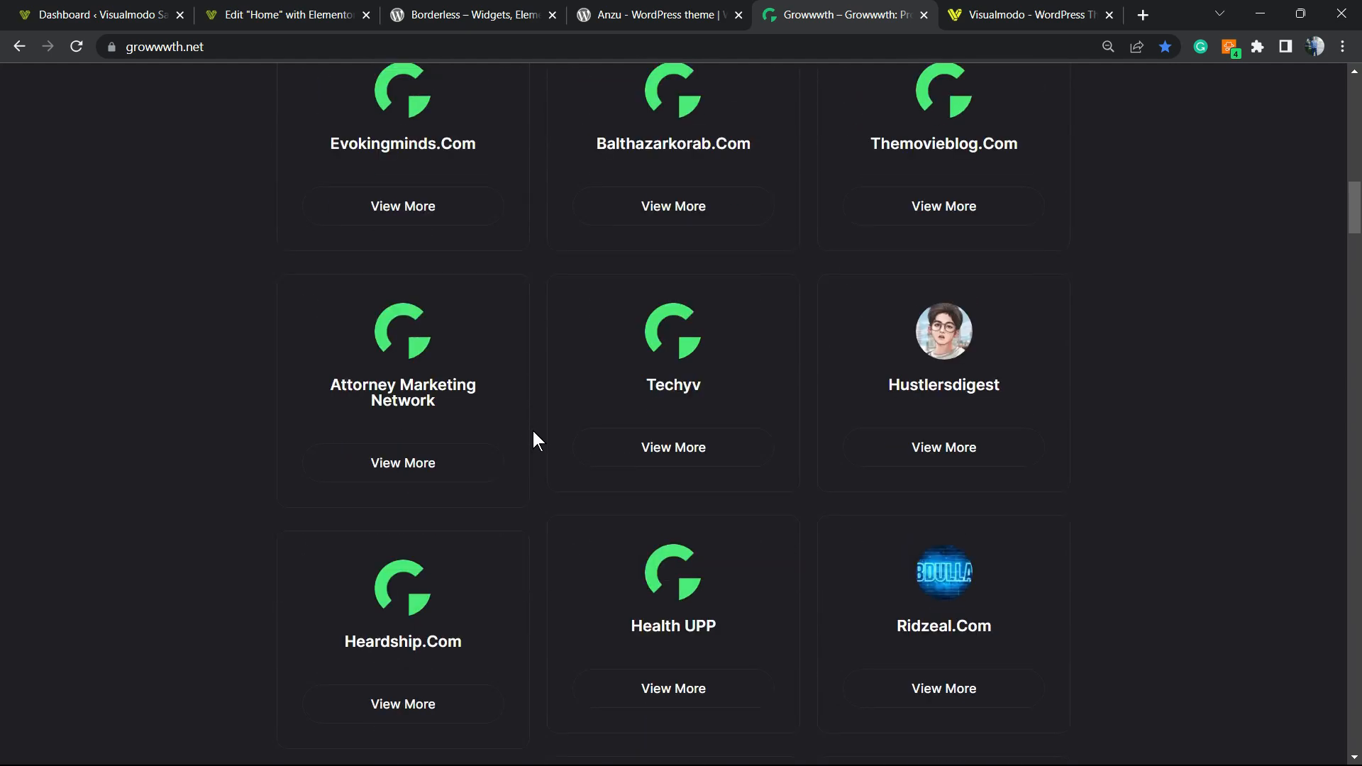
scroll(532, 430, up, 20)
scroll(533, 432, up, 1)
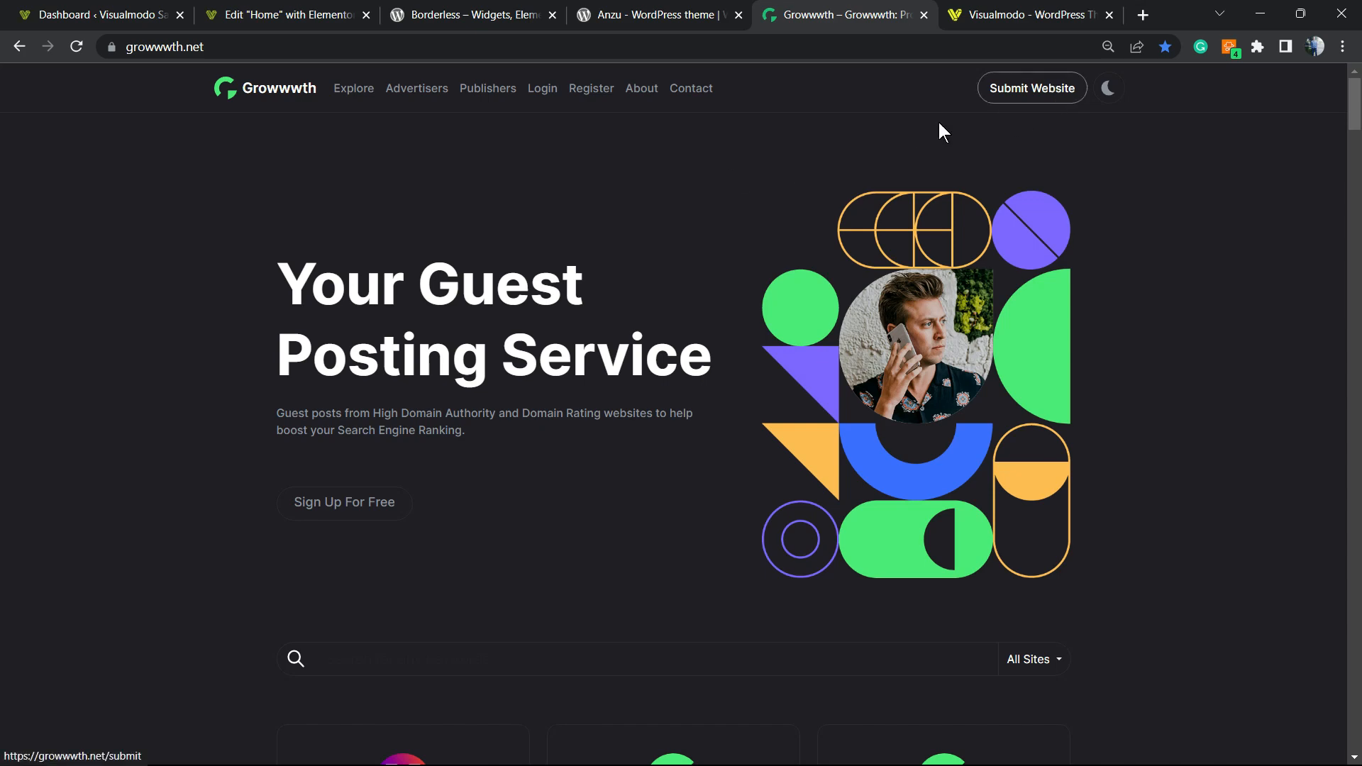
scroll(592, 399, down, 10)
scroll(590, 396, down, 5)
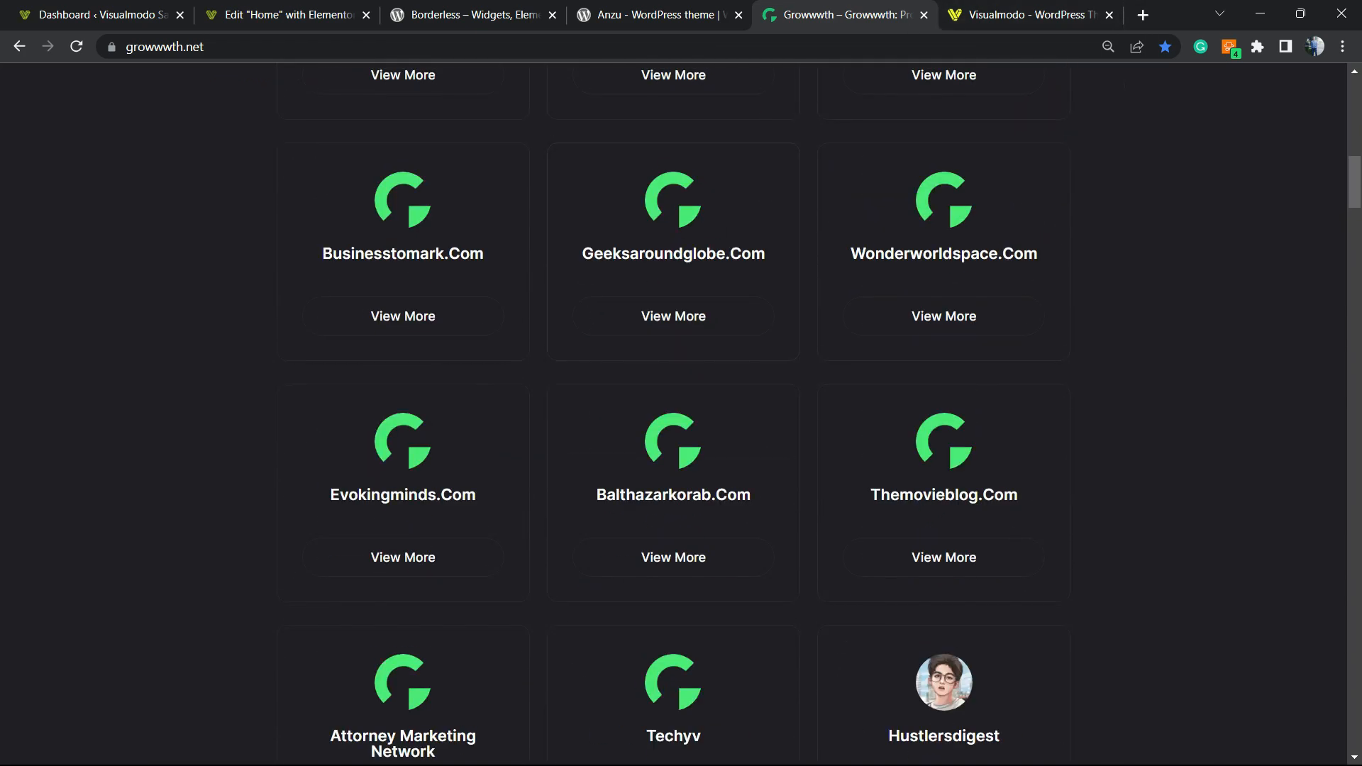
Switch to the Visualmodo website, open its Templates Library and browse the available WordPress templates.
key(ctrl+Tab)
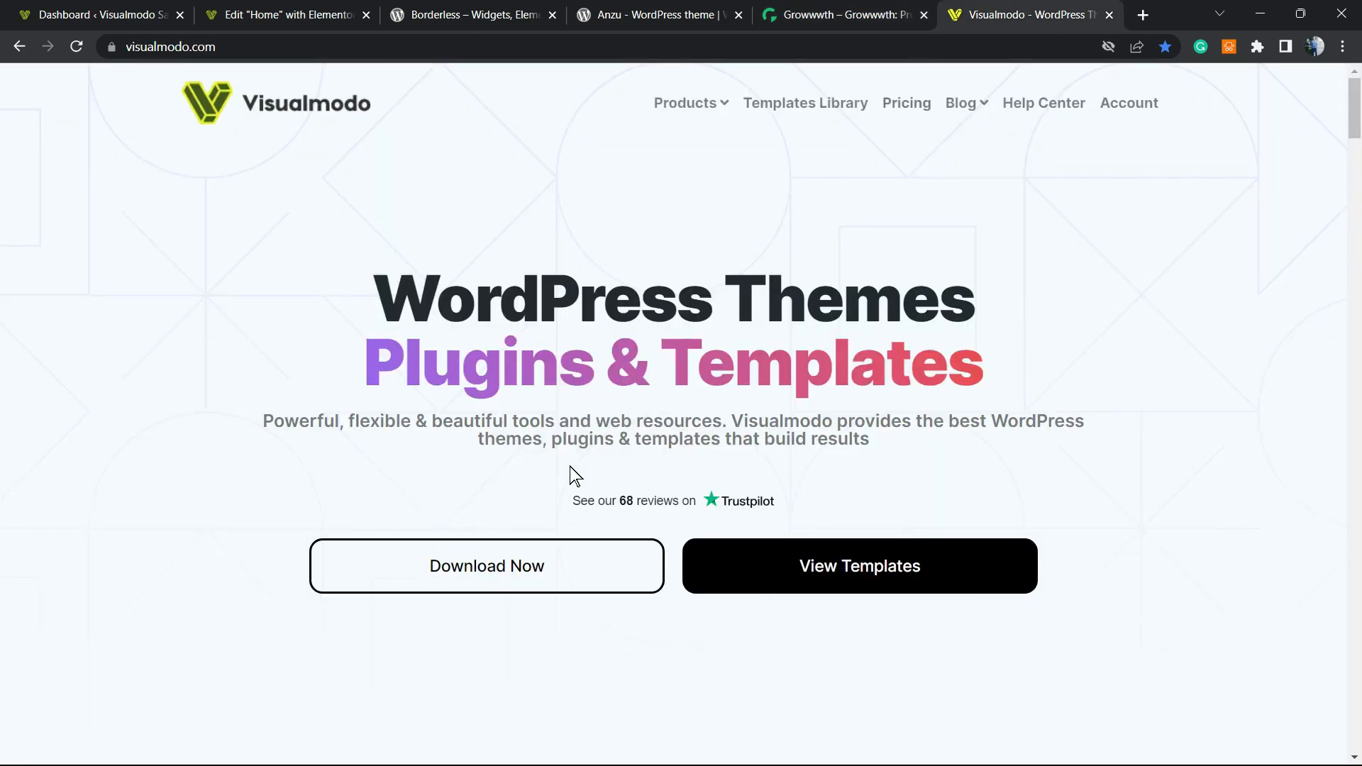
click(771, 108)
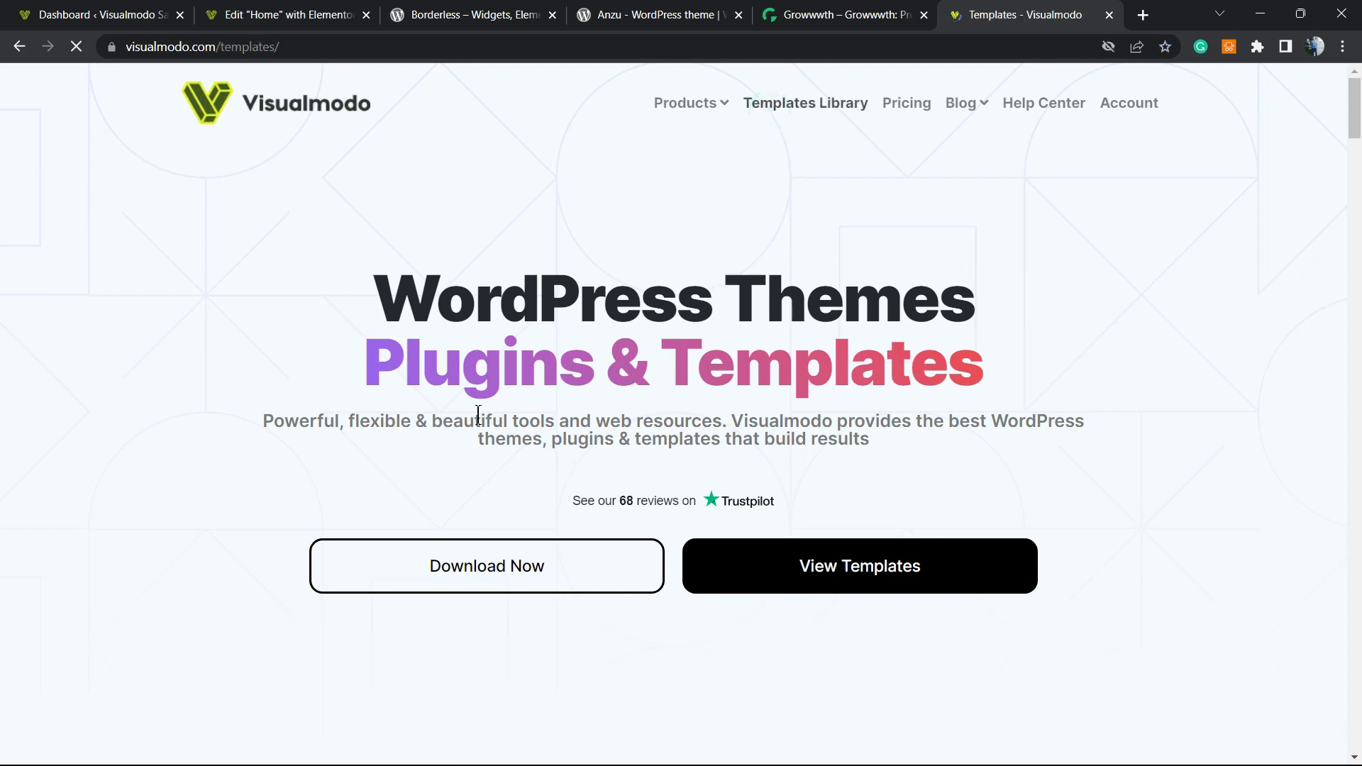
scroll(616, 410, down, 12)
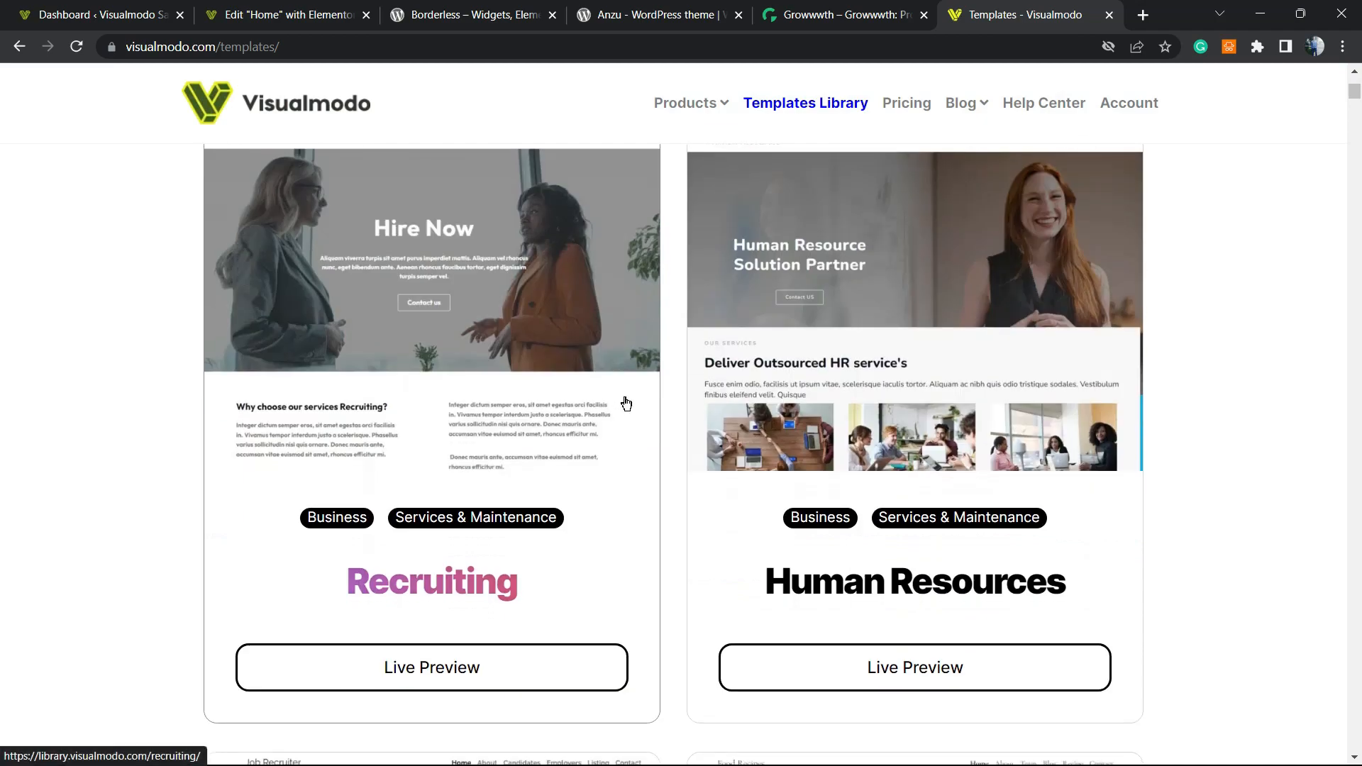
scroll(674, 425, down, 20)
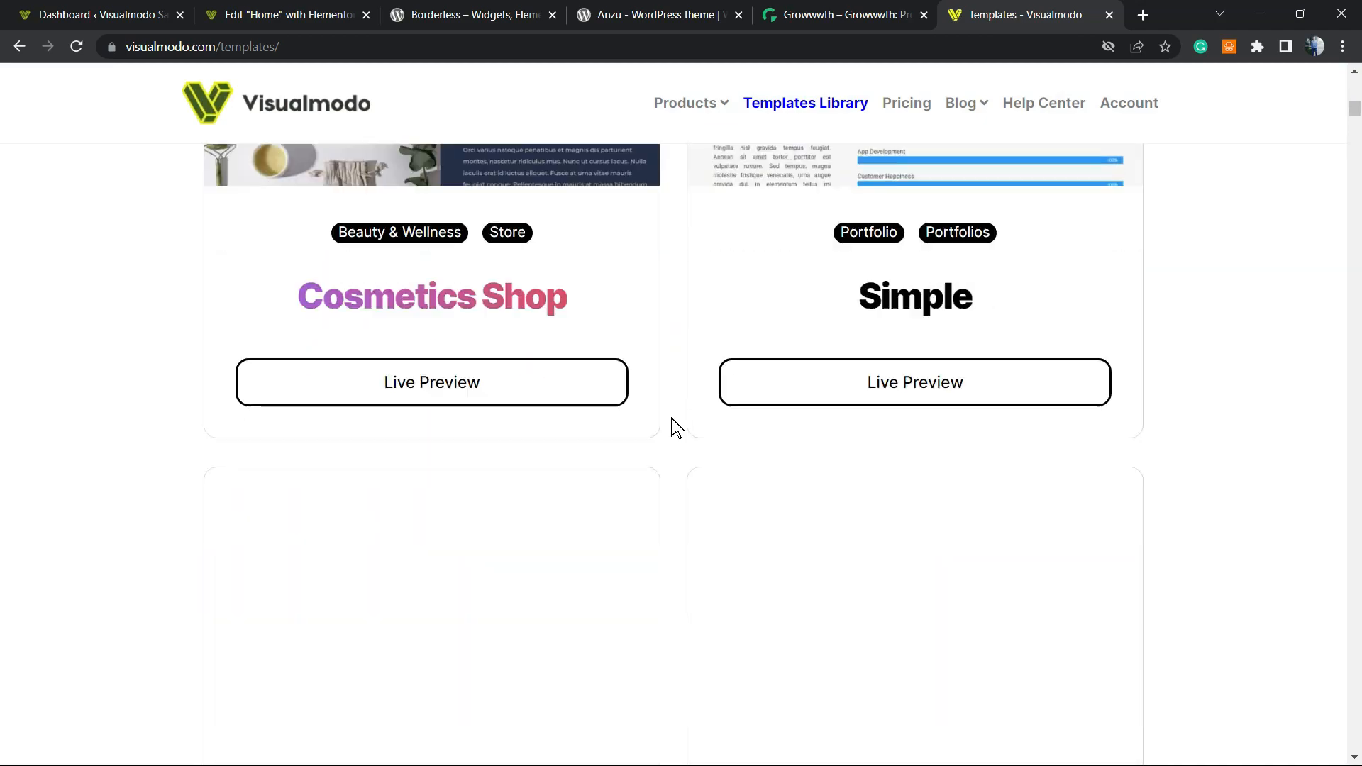
scroll(680, 429, down, 20)
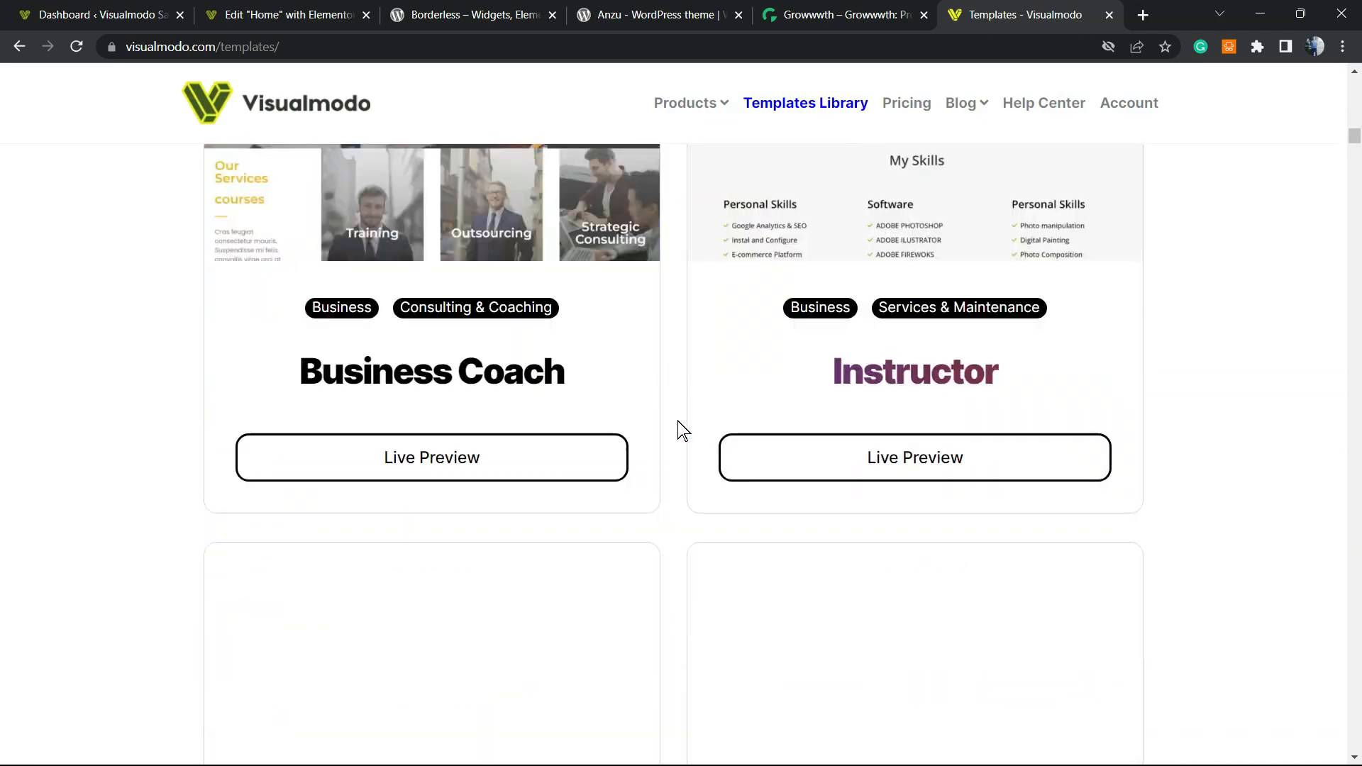
scroll(681, 430, down, 20)
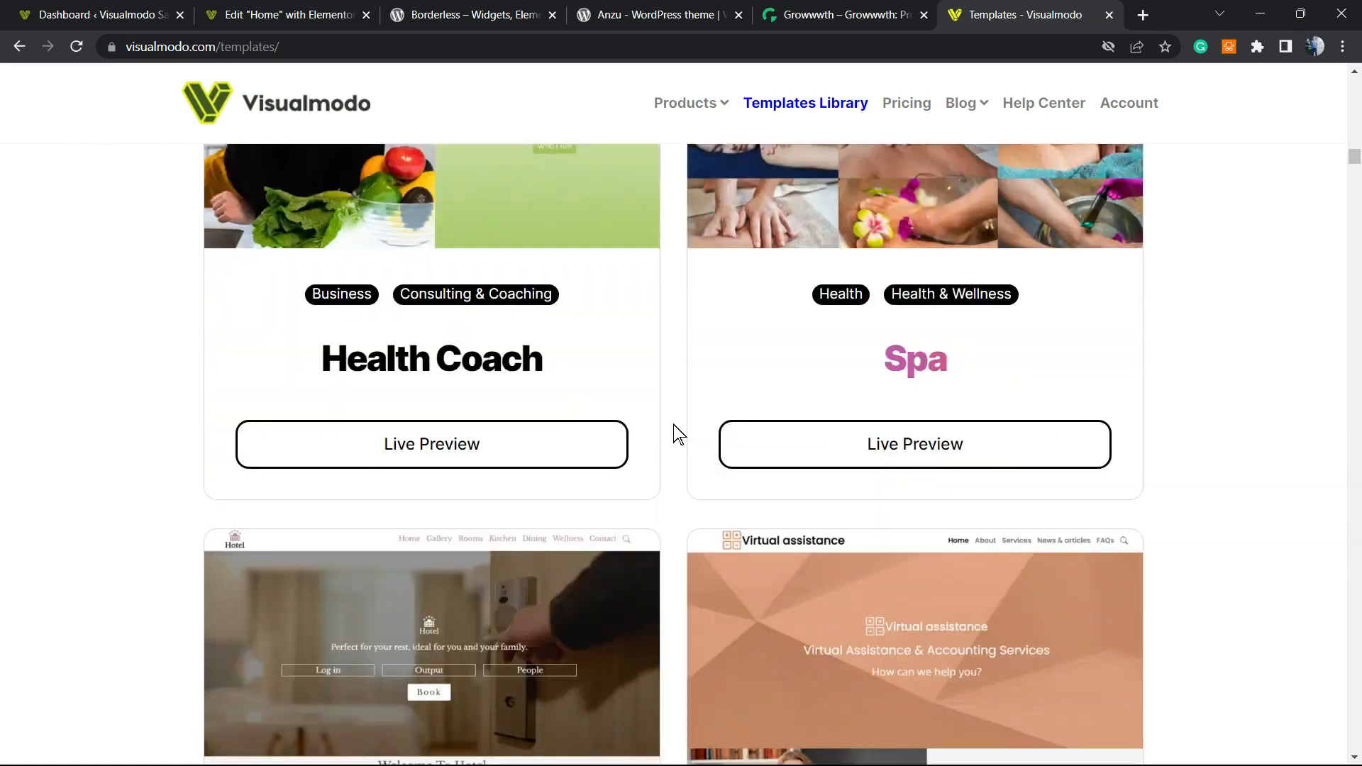
scroll(674, 433, down, 20)
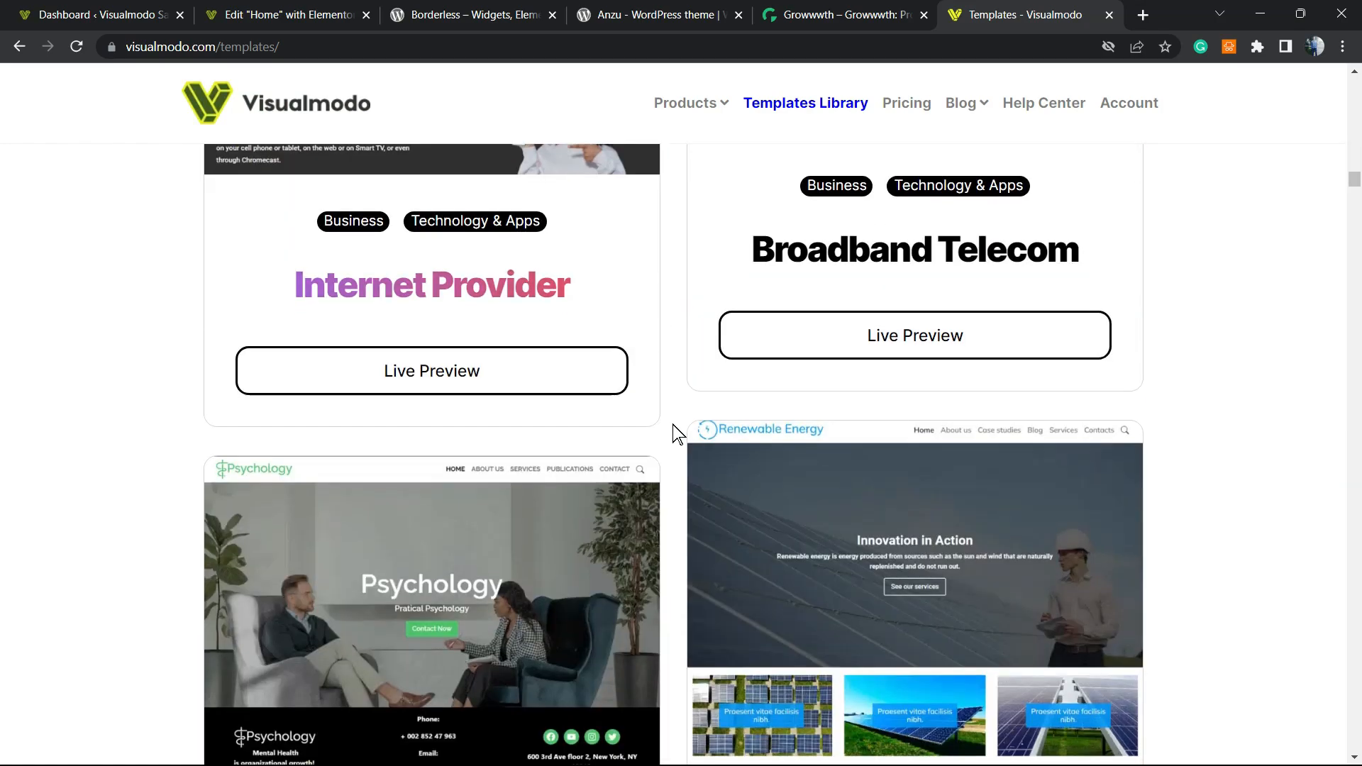
scroll(677, 435, down, 20)
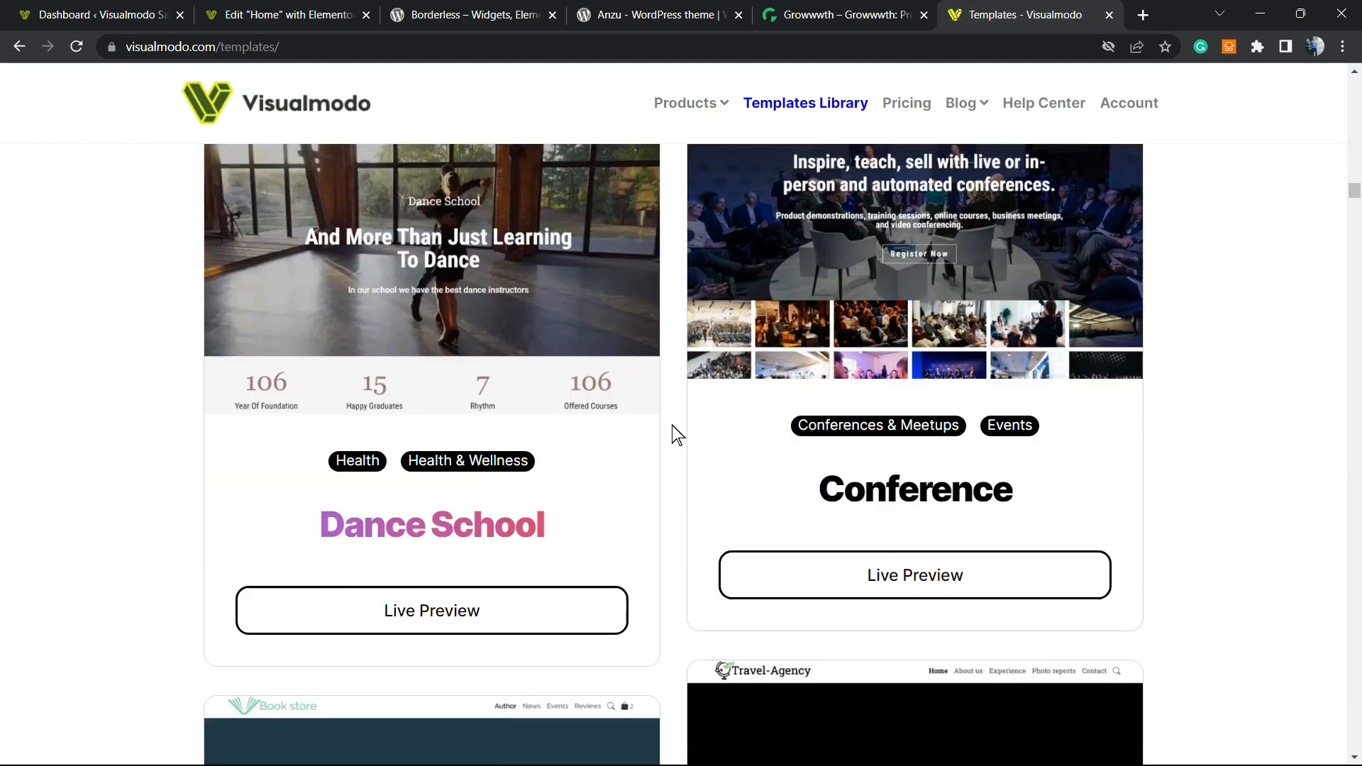
scroll(676, 435, down, 20)
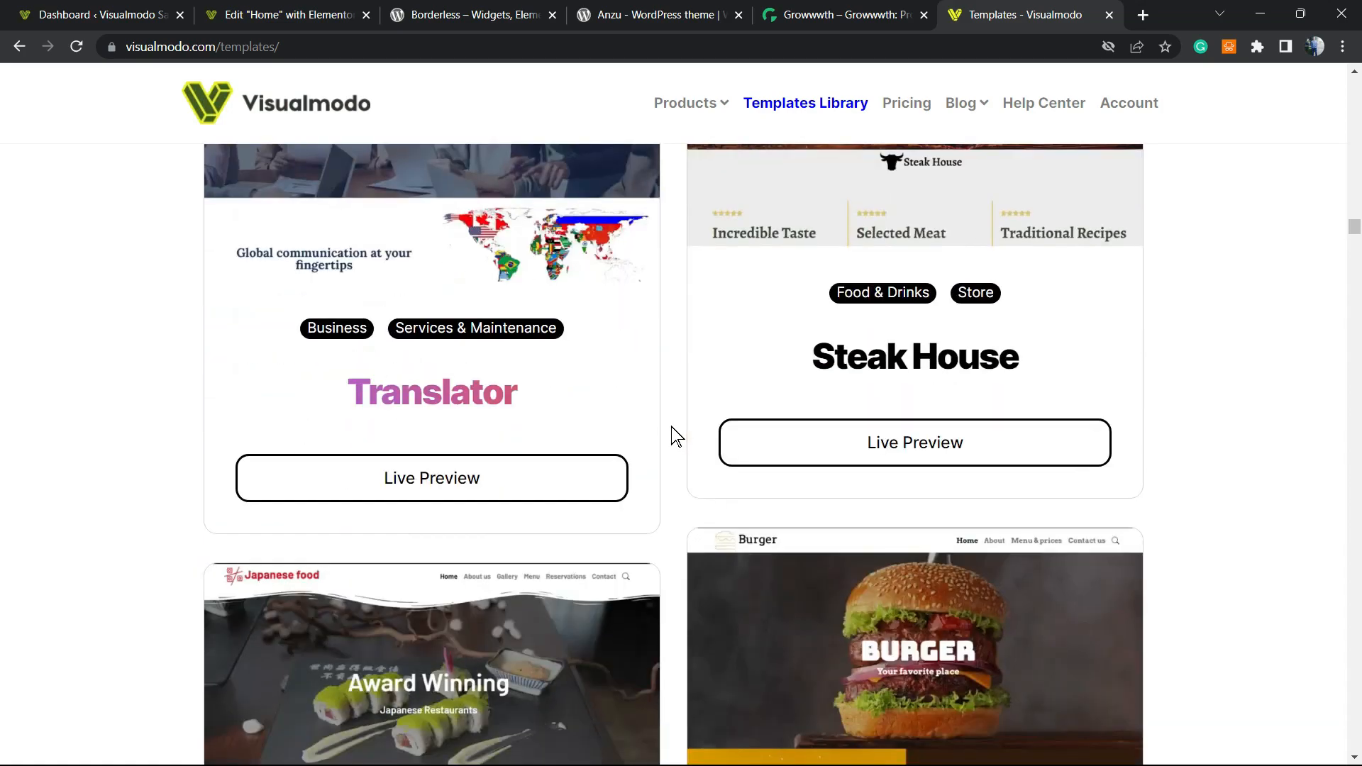
scroll(676, 435, down, 12)
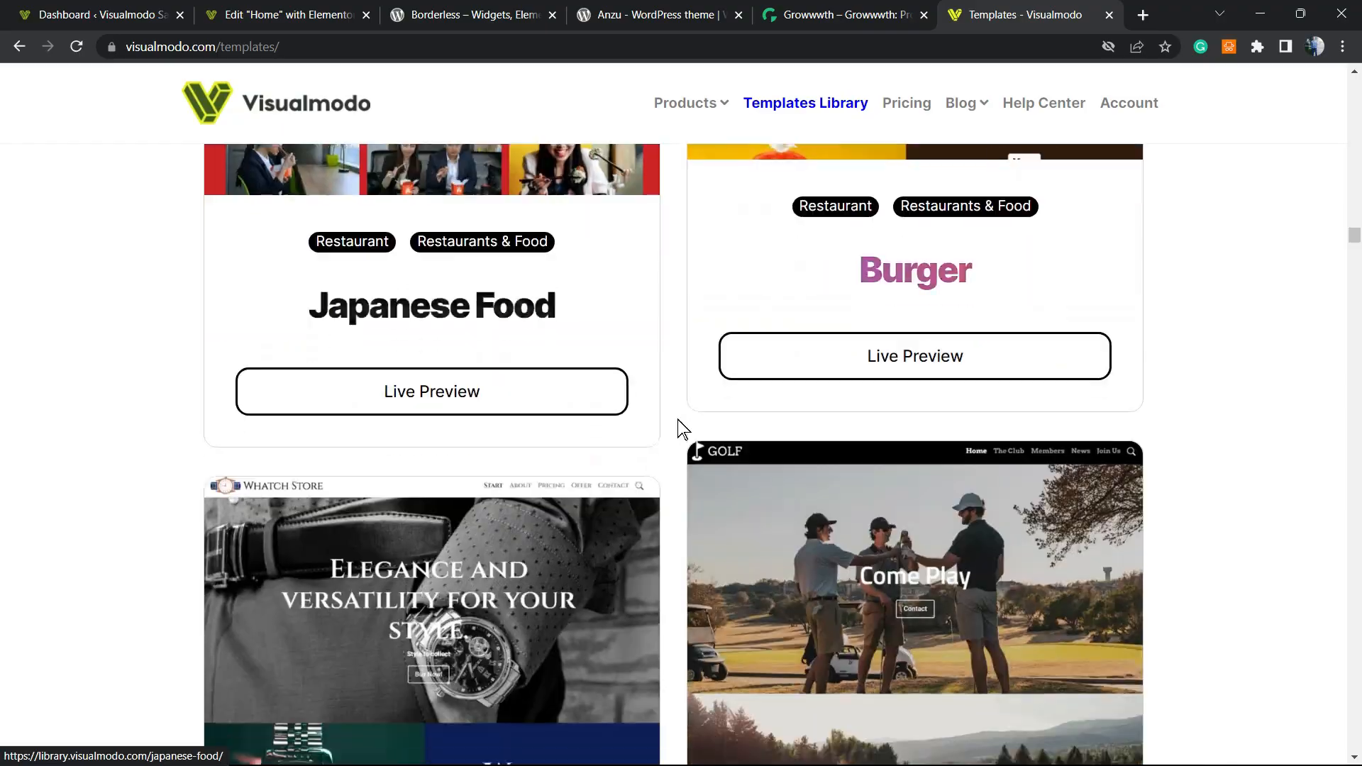
scroll(677, 425, down, 10)
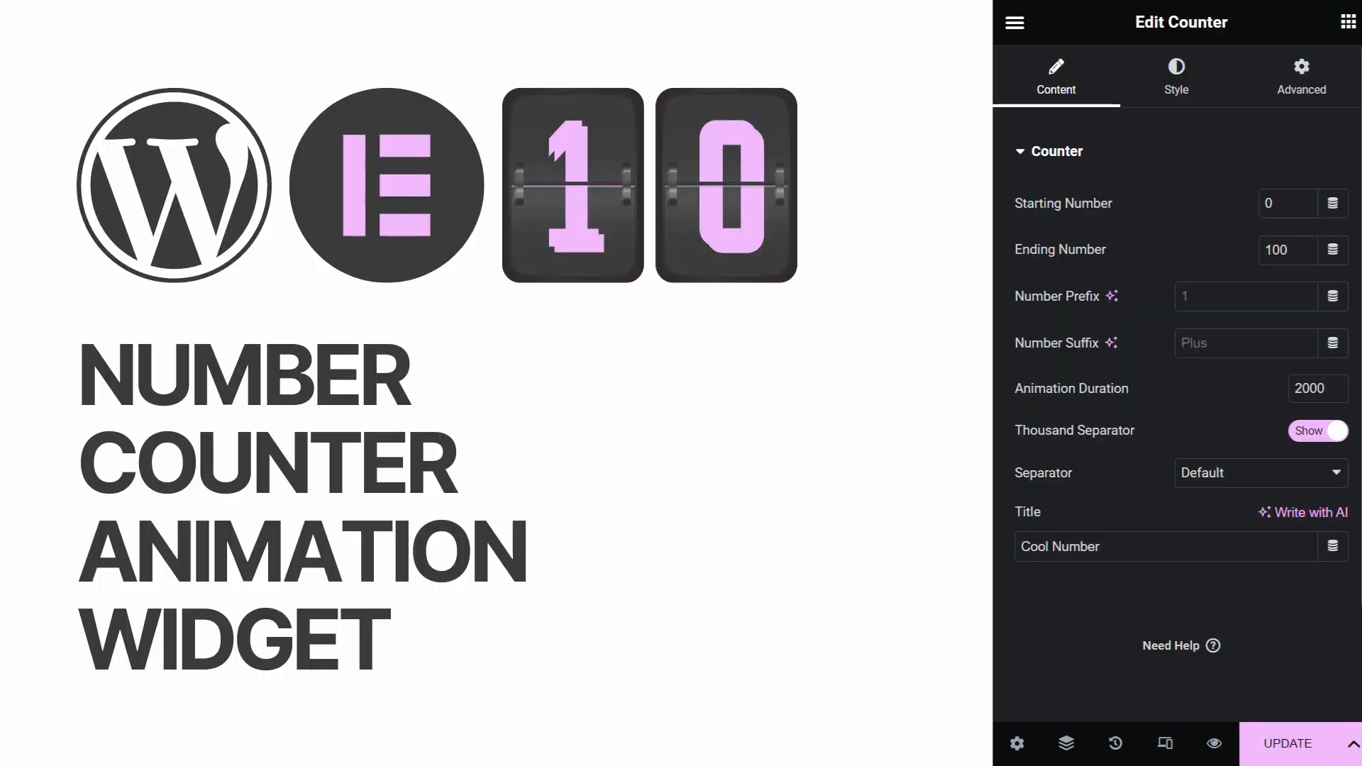